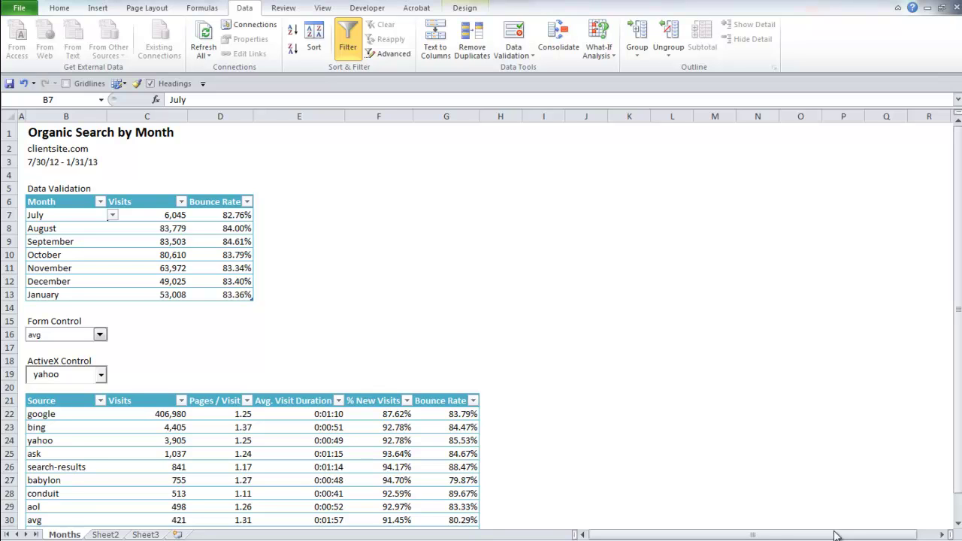
Copy the months list on Sheet2 from A4:A15 into column D, starting at D4.
{"action": "left_click", "coordinate": [80, 216]}
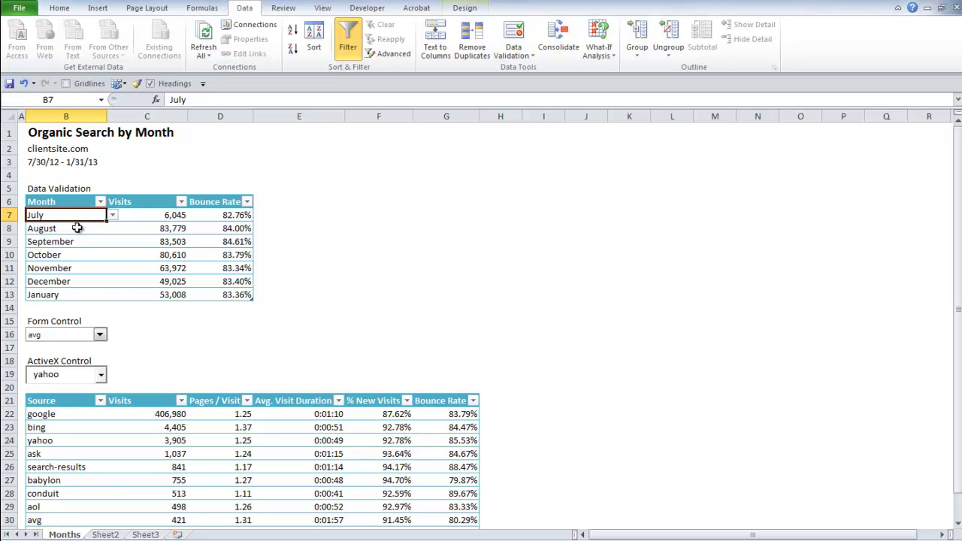
{"action": "left_click", "coordinate": [105, 535]}
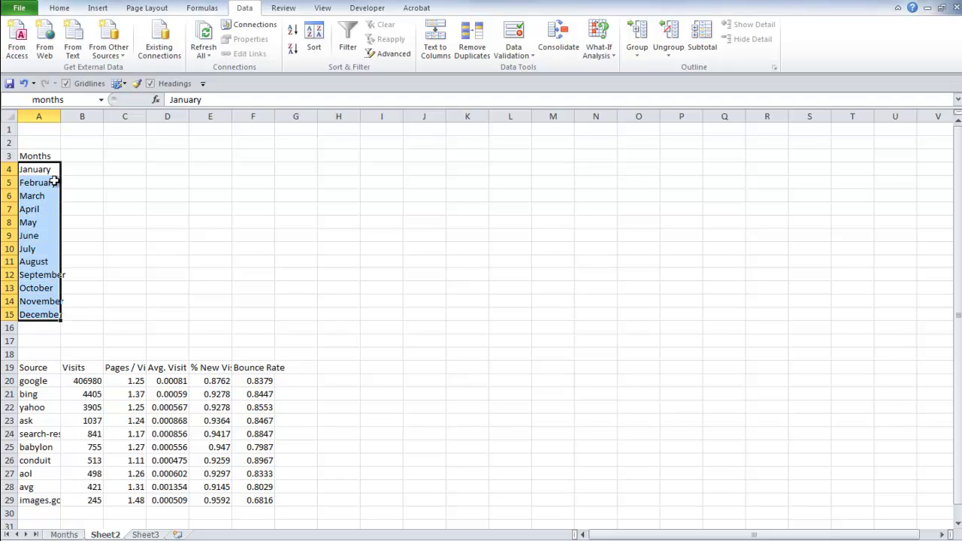
{"action": "key", "text": "ctrl+c"}
{"action": "key", "text": "Right"}
{"action": "key", "text": "Right"}
{"action": "key", "text": "Right"}
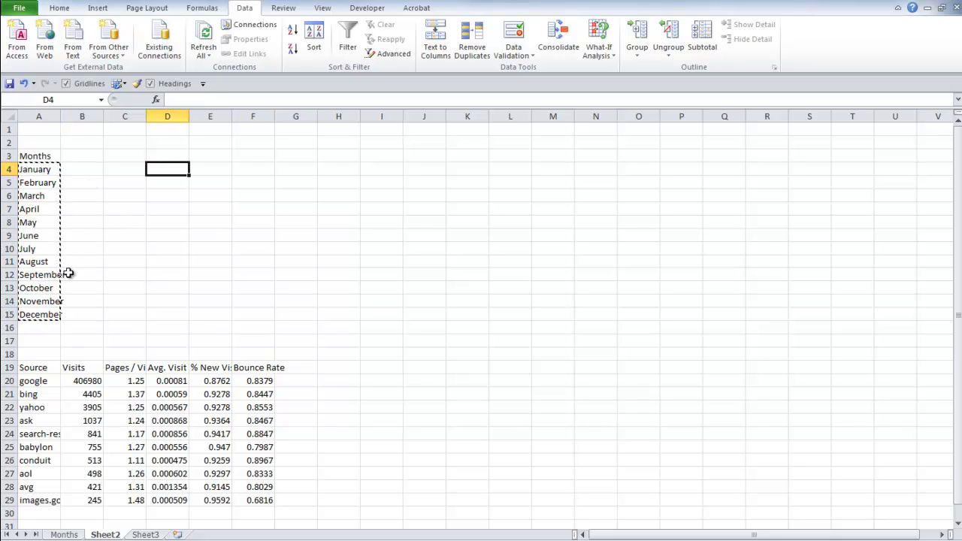
{"action": "key", "text": "ctrl+v"}
Name the range D4:D15 "month", and check the range name of the original list in A4:A15.
{"action": "left_click_drag", "start_coordinate": [173, 170], "coordinate": [177, 314]}
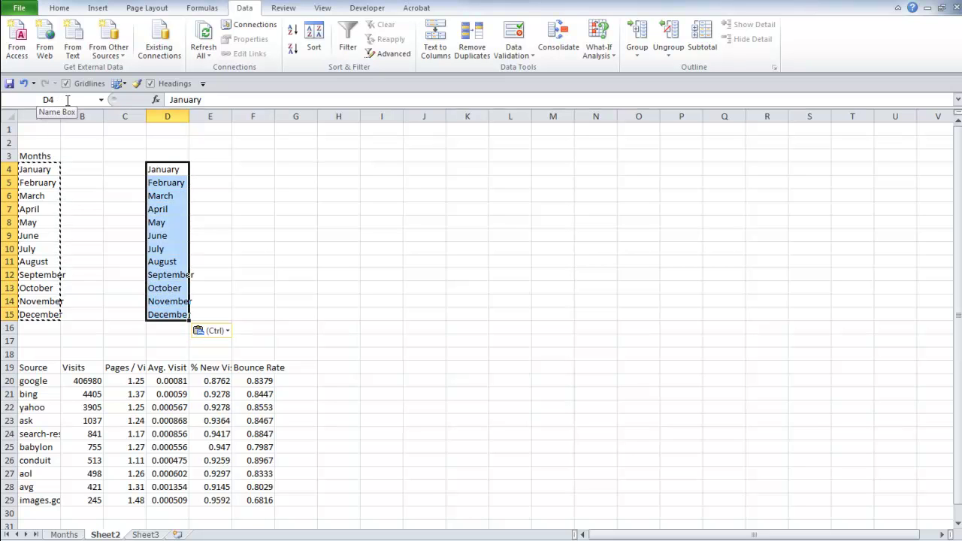
{"action": "left_click", "coordinate": [39, 100]}
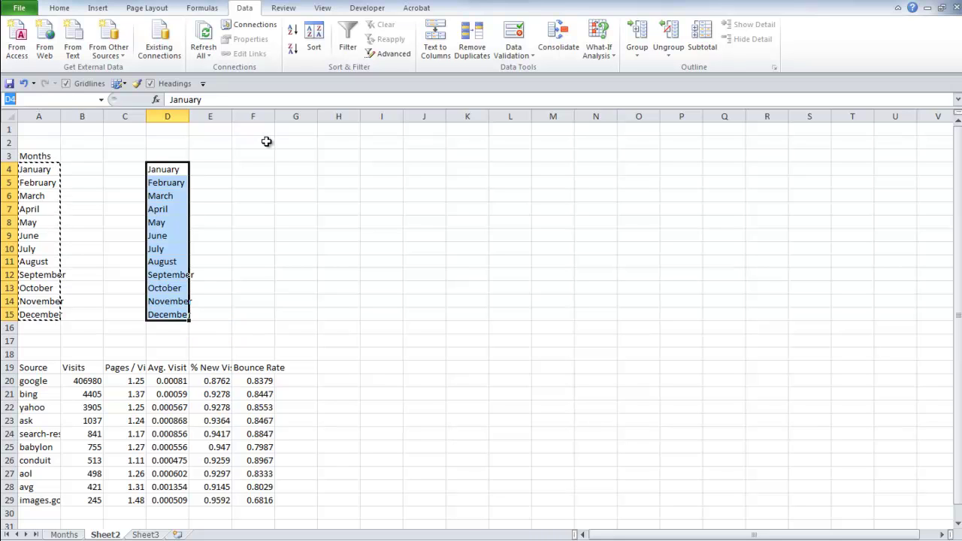
{"action": "type", "text": "month"}
{"action": "key", "text": "Return"}
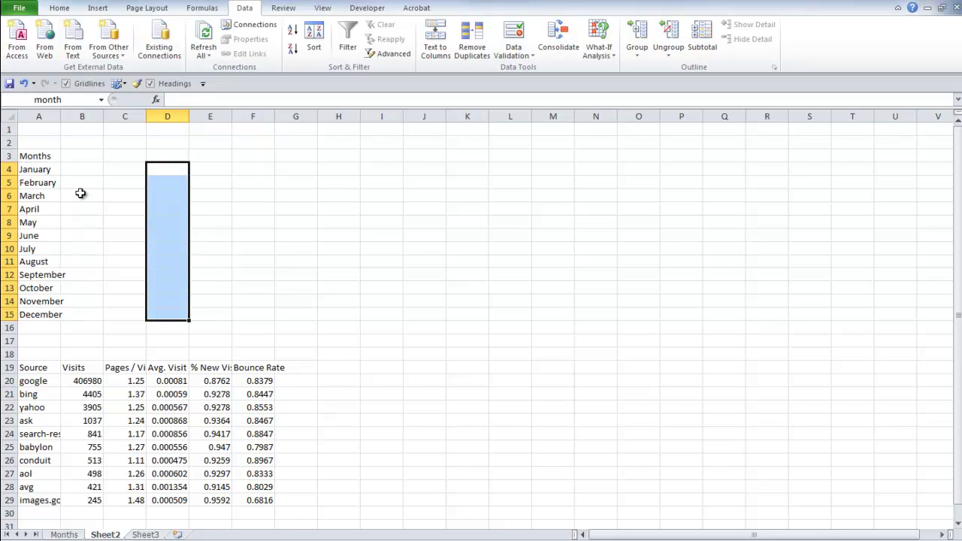
{"action": "left_click_drag", "start_coordinate": [52, 172], "coordinate": [56, 314]}
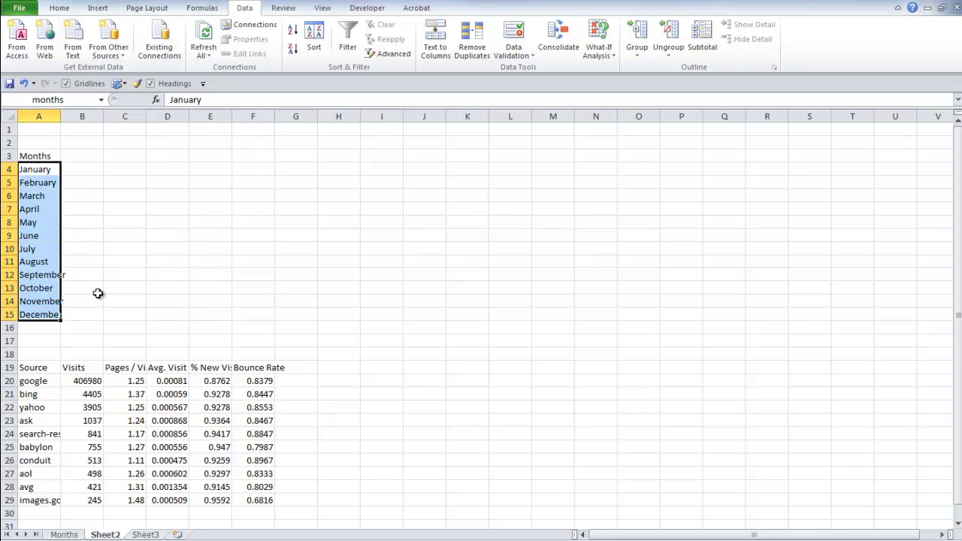
{"action": "left_click", "coordinate": [98, 273]}
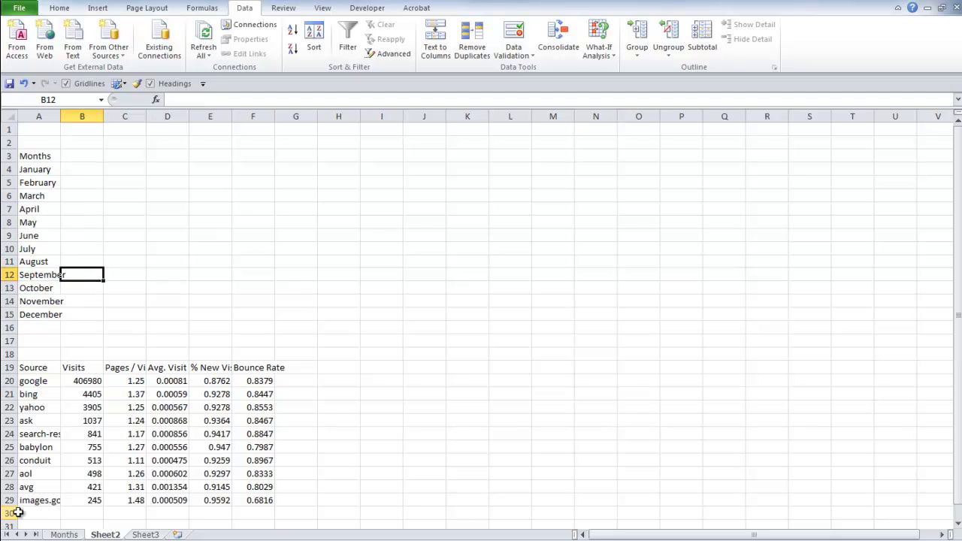
On the Months sheet, set the data validation of the month cells B7:B13 to allow a List.
{"action": "left_click", "coordinate": [66, 535]}
{"action": "left_click_drag", "start_coordinate": [73, 222], "coordinate": [88, 296]}
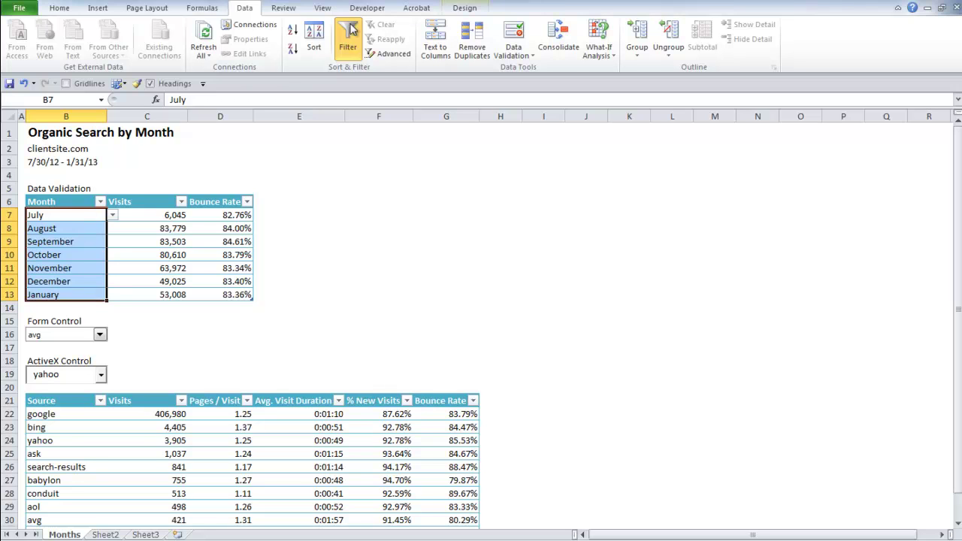
{"action": "left_click", "coordinate": [518, 57]}
{"action": "left_click", "coordinate": [522, 70]}
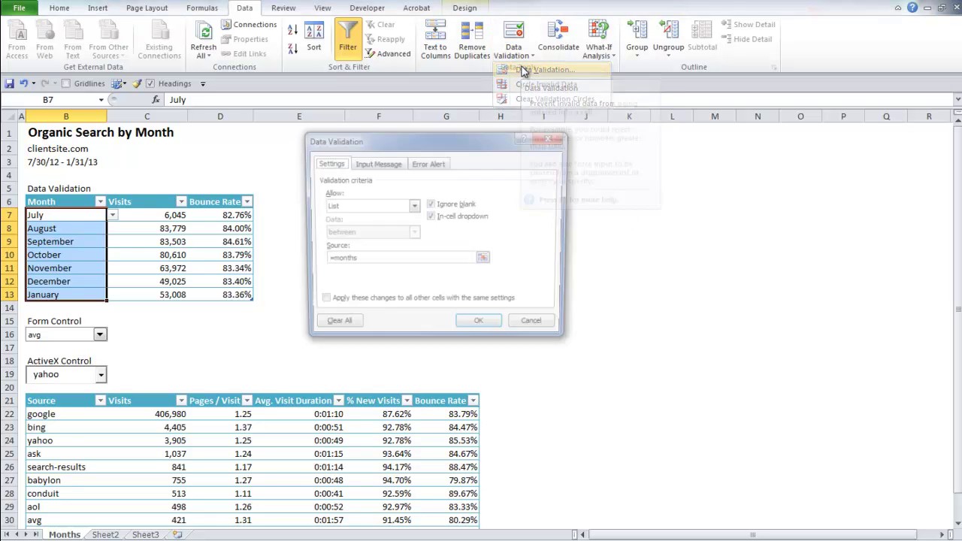
{"action": "left_click", "coordinate": [387, 207]}
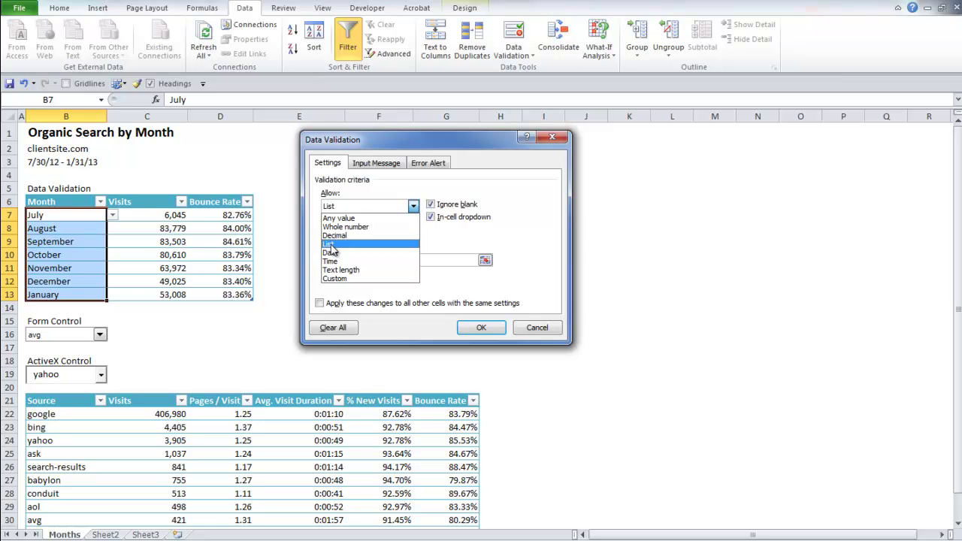
{"action": "left_click", "coordinate": [331, 245]}
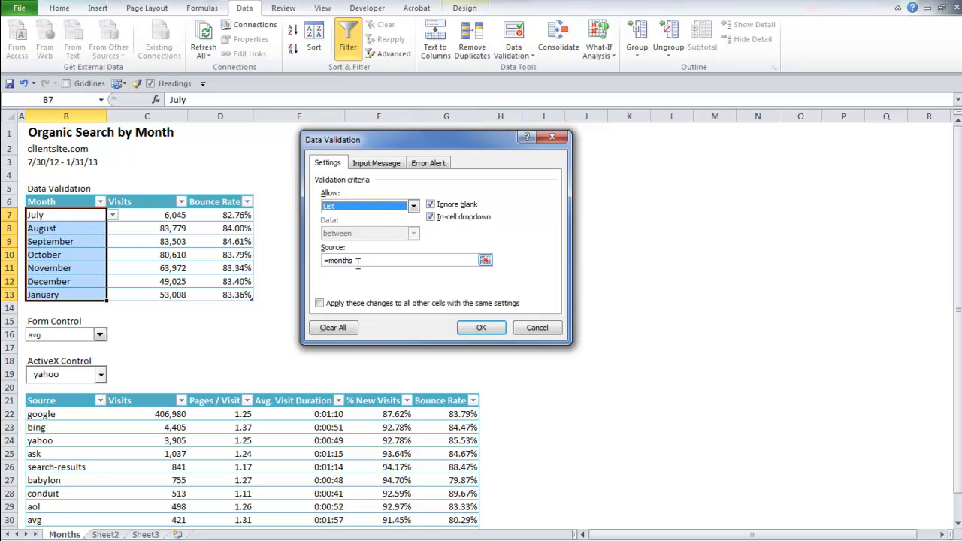
Set the validation source to the named range months, covering A4:A15 on Sheet2.
{"action": "left_click_drag", "start_coordinate": [358, 262], "coordinate": [325, 260]}
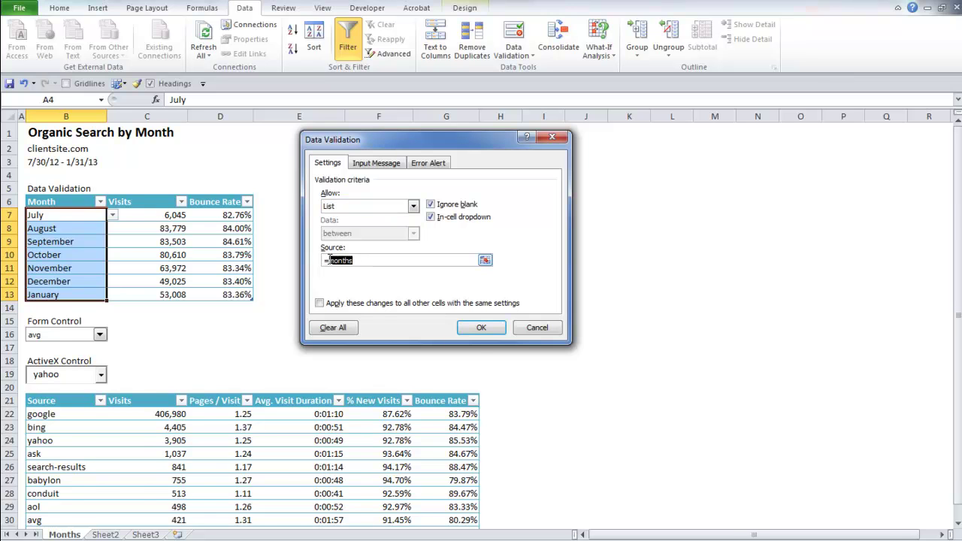
{"action": "left_click", "coordinate": [485, 261]}
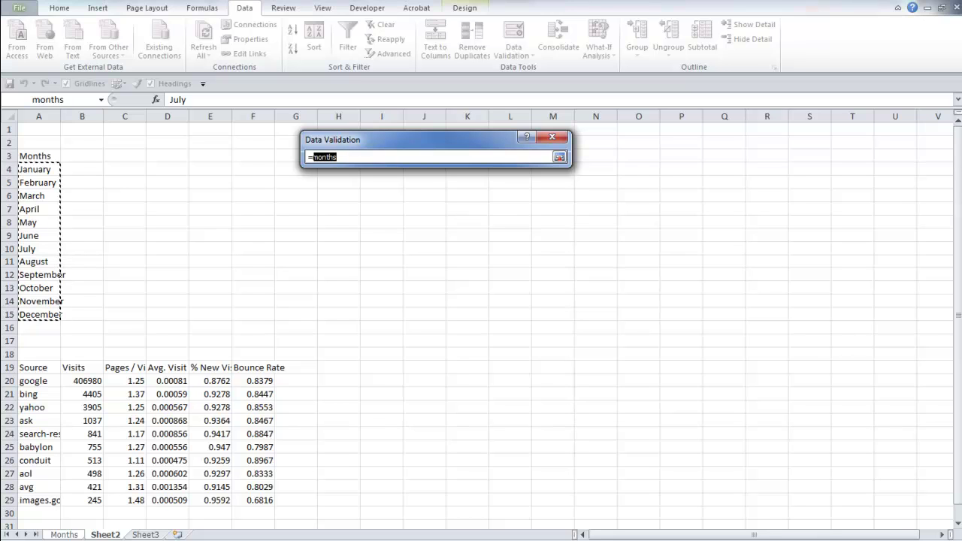
{"action": "left_click", "coordinate": [41, 170]}
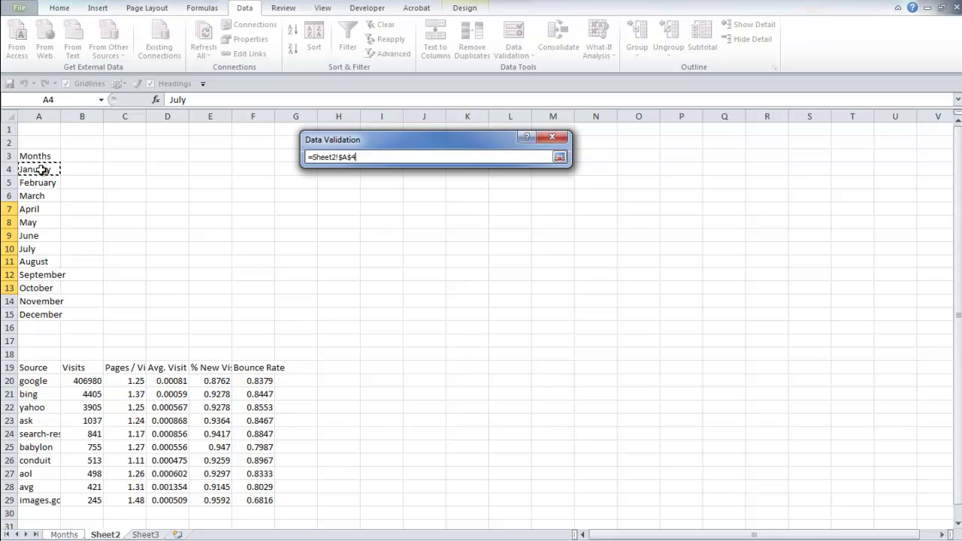
{"action": "left_click_drag", "start_coordinate": [41, 169], "coordinate": [39, 316]}
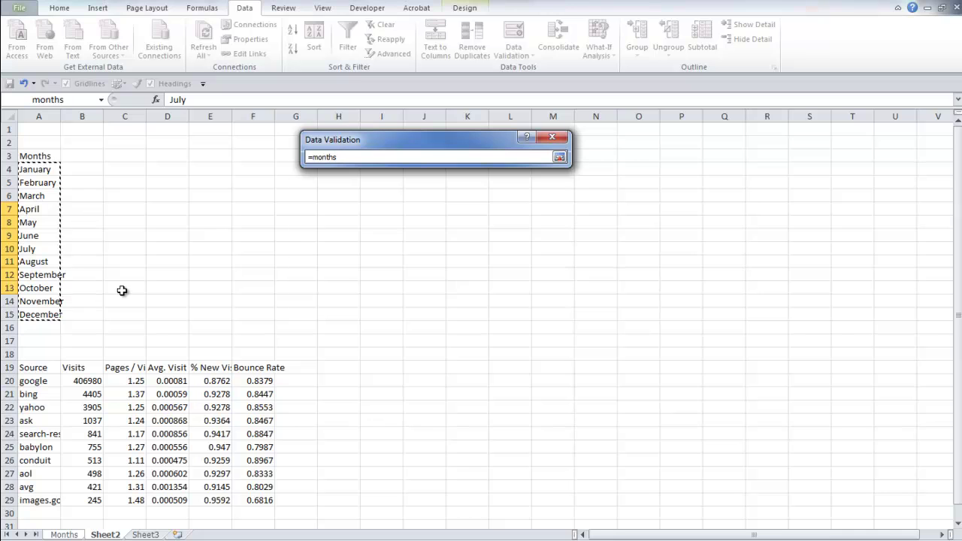
{"action": "key", "text": "Return"}
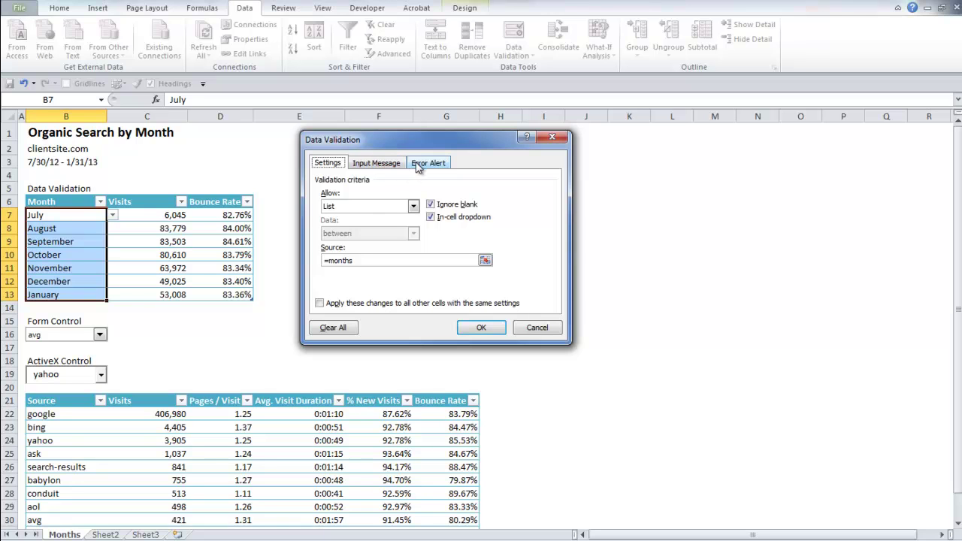
Choose Stop as the error alert style and apply the validation to the month cells.
{"action": "left_click", "coordinate": [419, 170]}
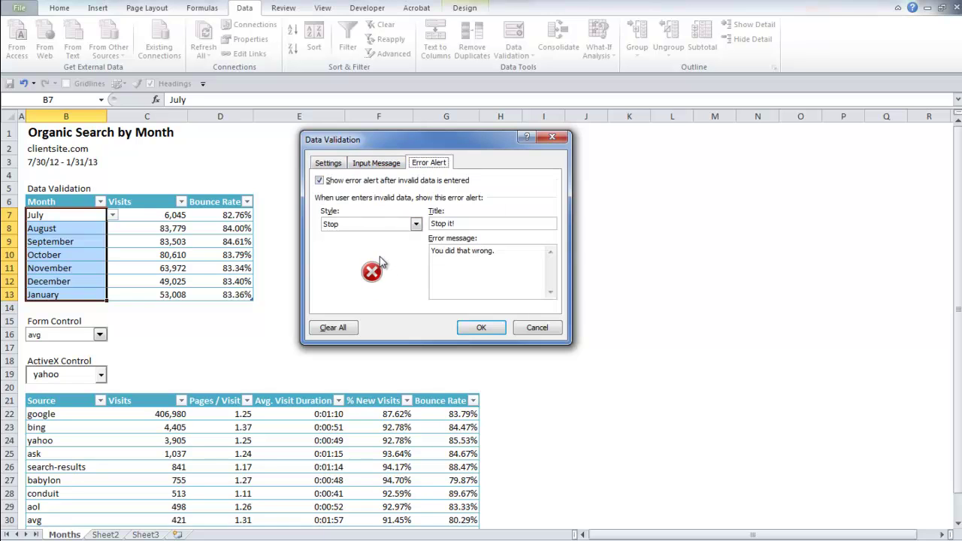
{"action": "left_click", "coordinate": [336, 225]}
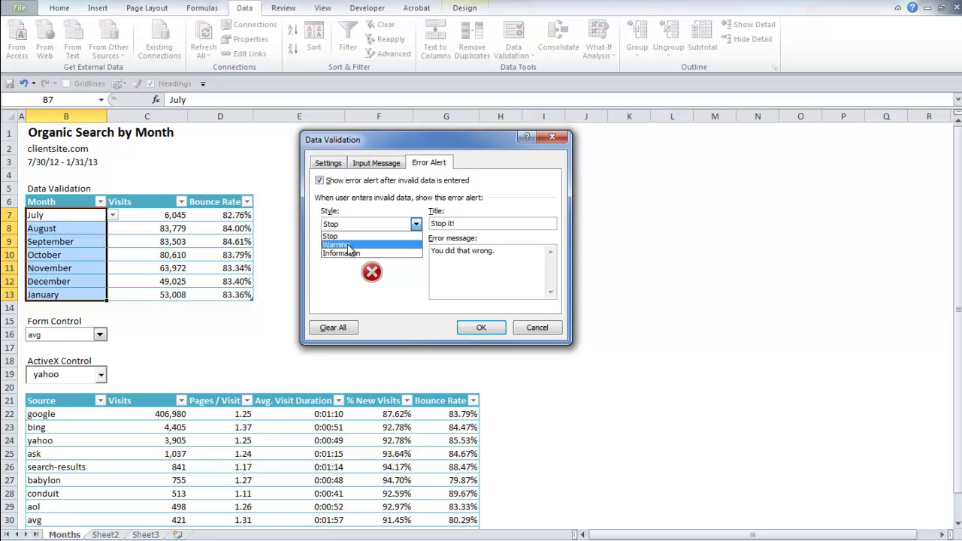
{"action": "left_click", "coordinate": [336, 236]}
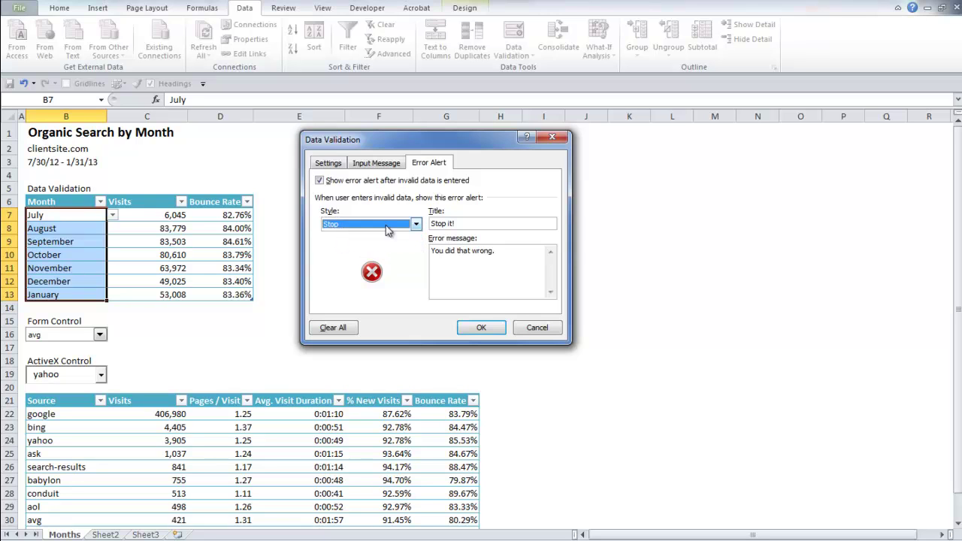
{"action": "left_click", "coordinate": [468, 224]}
{"action": "left_click", "coordinate": [478, 327]}
Browse the list of months offered in cell B7, leaving the selection as it is.
{"action": "left_click", "coordinate": [70, 227]}
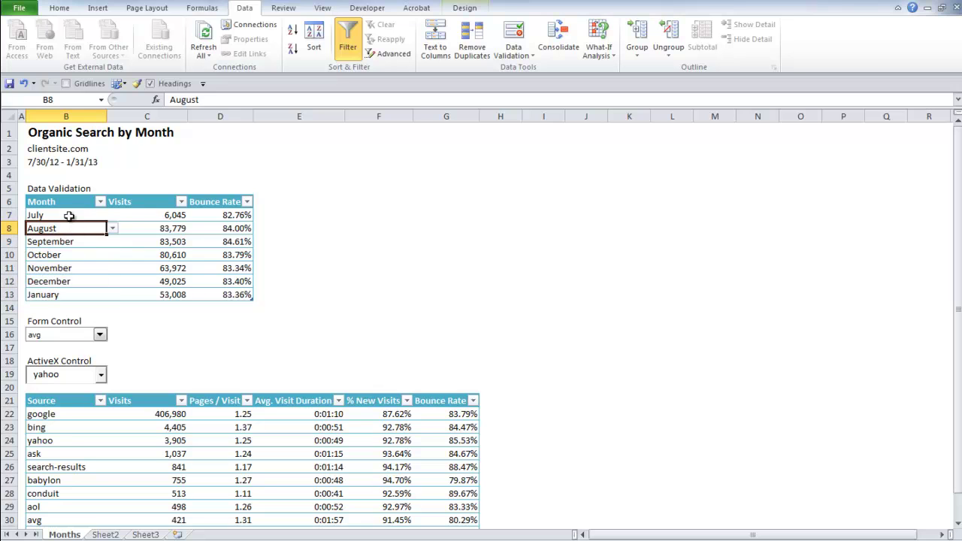
{"action": "left_click", "coordinate": [80, 216]}
{"action": "left_click", "coordinate": [81, 230]}
{"action": "left_click", "coordinate": [91, 212]}
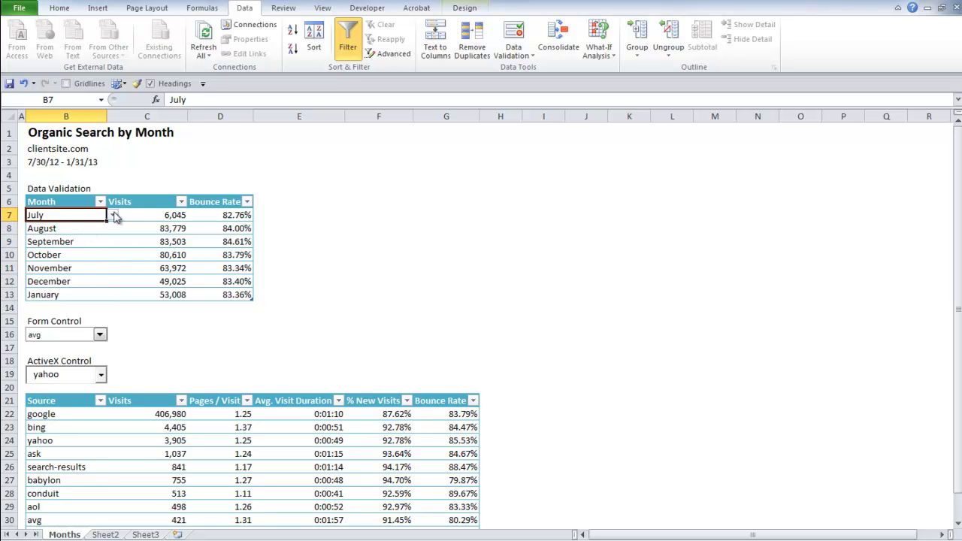
{"action": "left_click", "coordinate": [113, 216]}
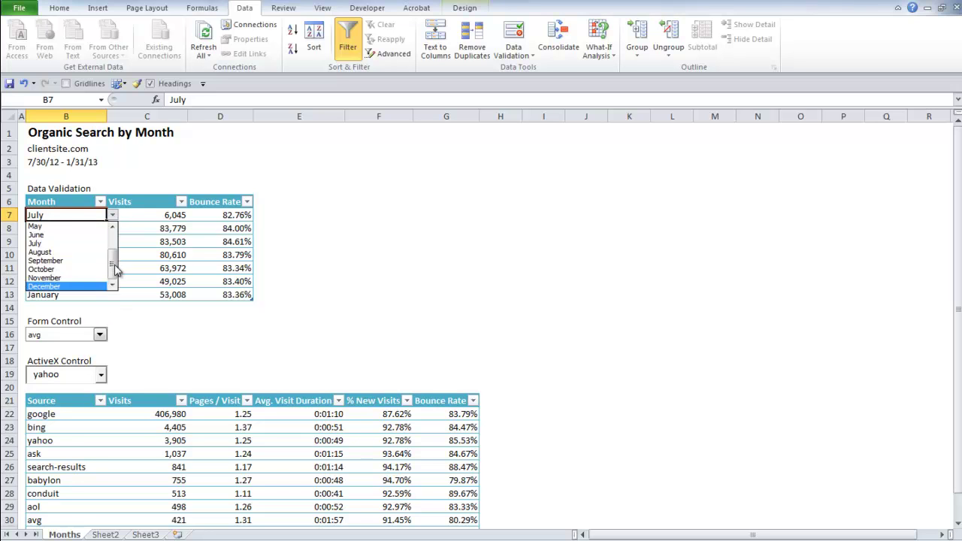
{"action": "mouse_move", "coordinate": [115, 271]}
{"action": "left_mouse_down"}
{"action": "mouse_move", "coordinate": [115, 243]}
{"action": "mouse_move", "coordinate": [115, 269]}
{"action": "left_mouse_up"}
{"action": "key", "text": "Escape"}
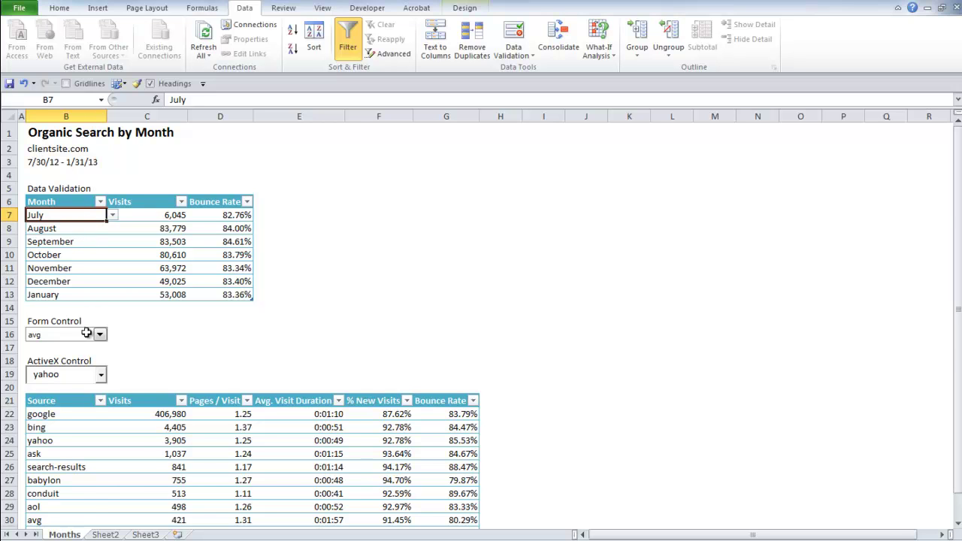
Change cell A6 on Sheet2 to Mar, and check the month choices offered in B7 on the Months sheet.
{"action": "left_click", "coordinate": [106, 535]}
{"action": "left_click", "coordinate": [40, 195]}
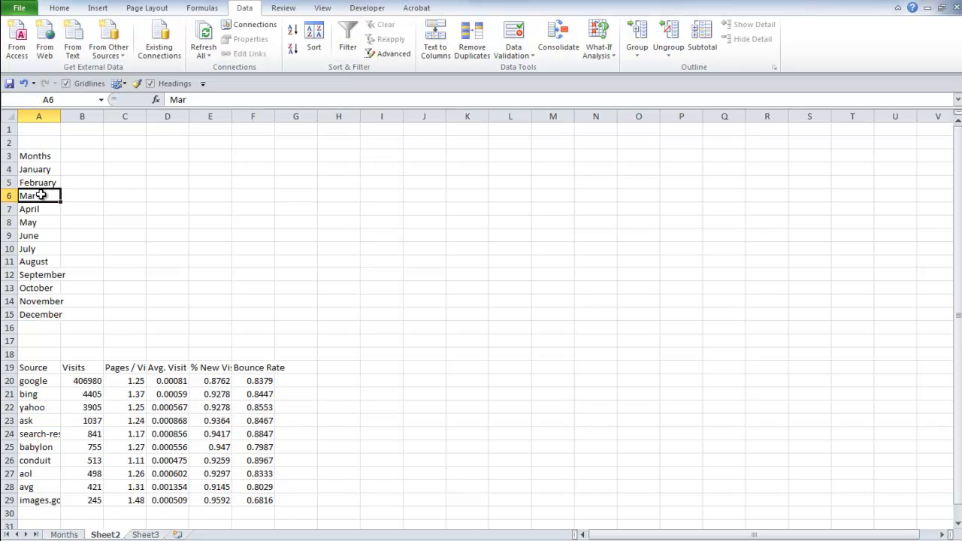
{"action": "left_click", "coordinate": [64, 534]}
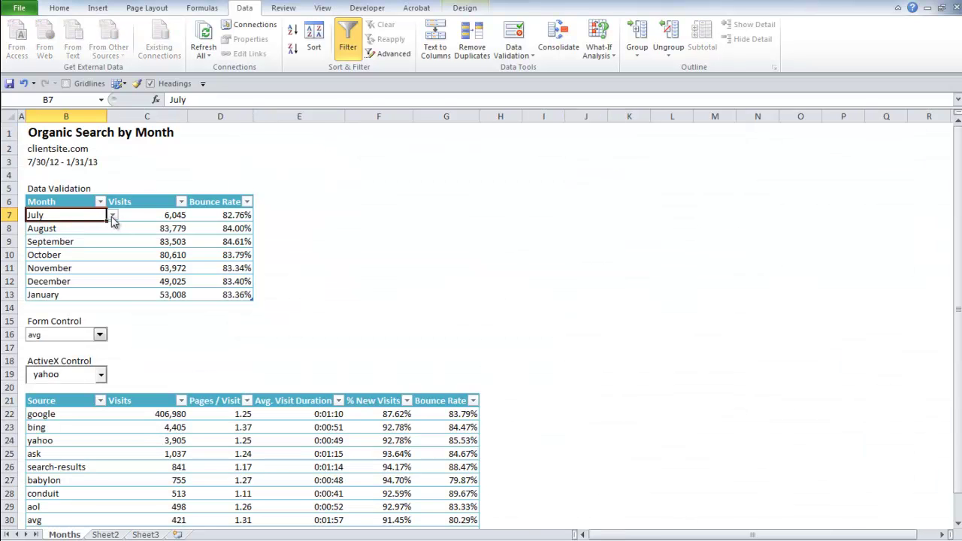
{"action": "left_click", "coordinate": [112, 216]}
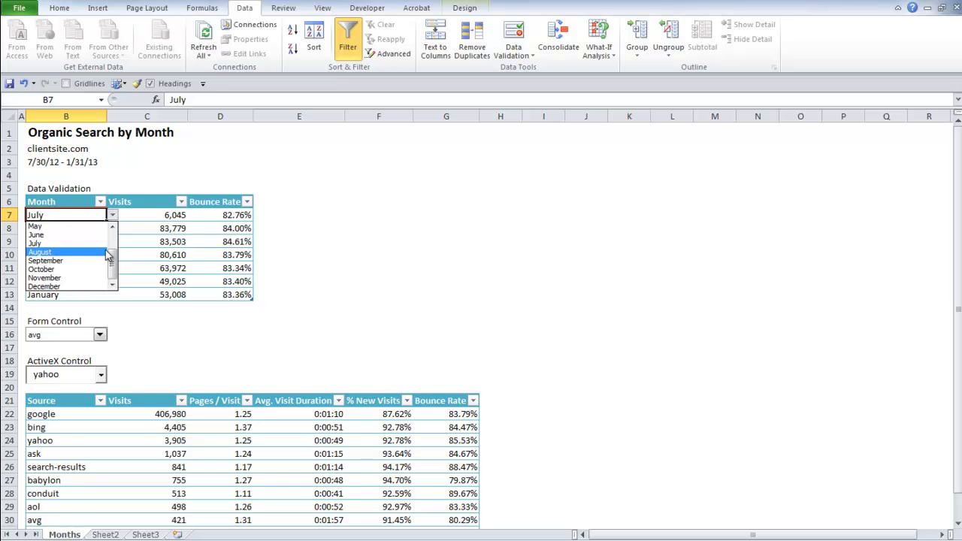
{"action": "left_click_drag", "start_coordinate": [112, 258], "coordinate": [112, 247]}
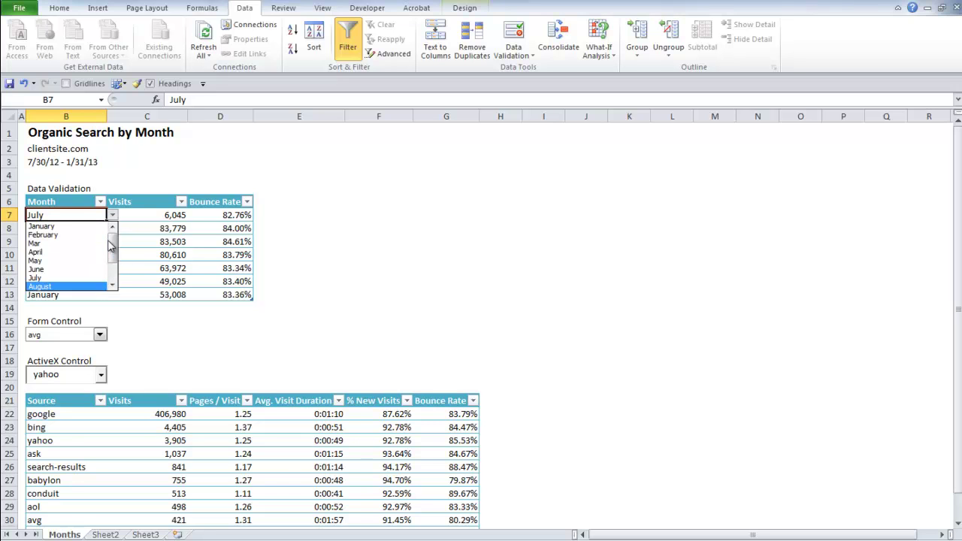
Try to enter Jul in cell B7 to test the validation, and cancel the entry.
{"action": "left_click", "coordinate": [67, 218]}
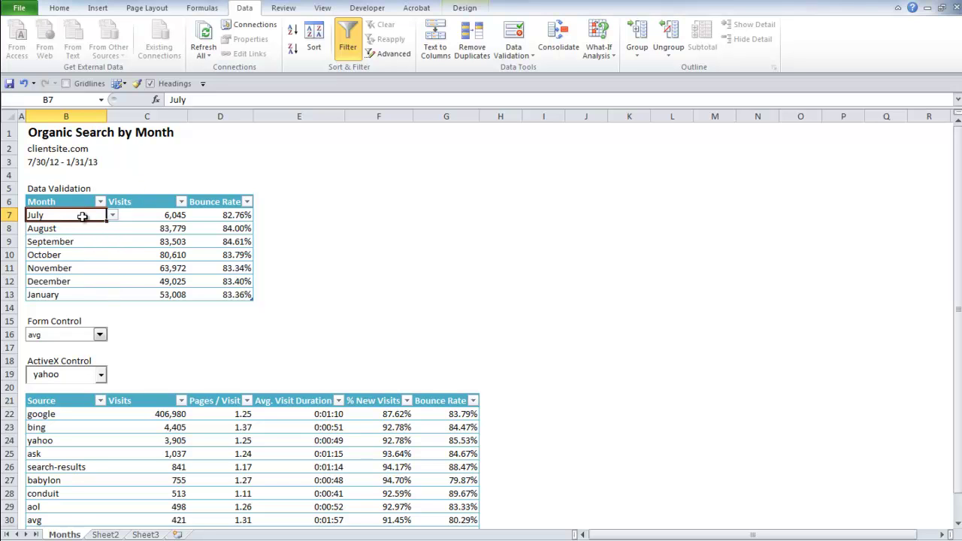
{"action": "type", "text": "Jul"}
{"action": "key", "text": "Return"}
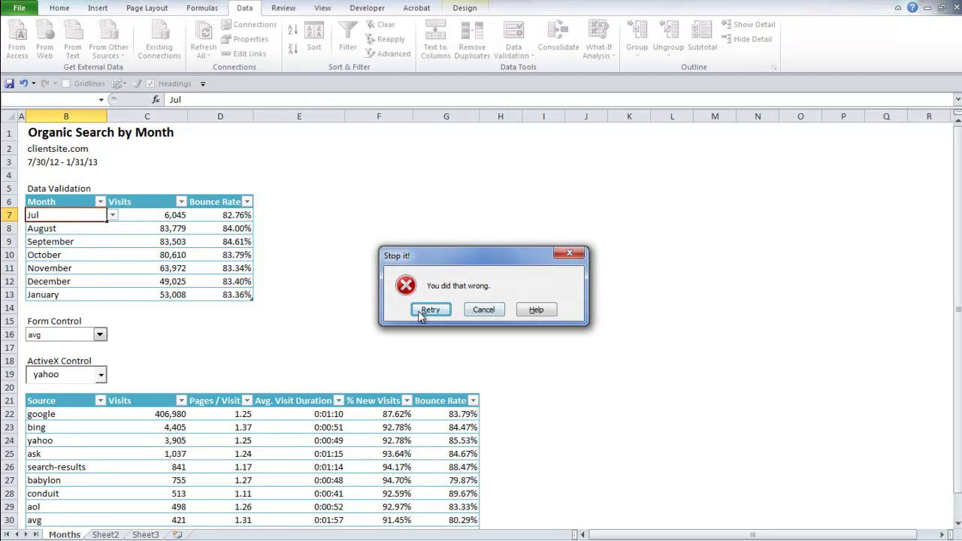
{"action": "left_click", "coordinate": [471, 312]}
{"action": "left_click", "coordinate": [86, 250]}
{"action": "left_click", "coordinate": [64, 218]}
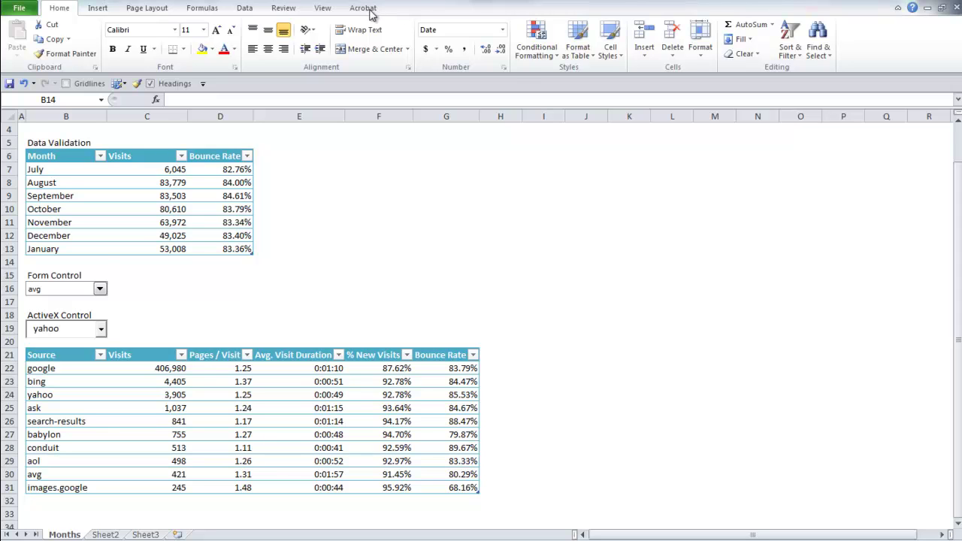
Customize the ribbon's main tabs so that the Developer tab is shown.
{"action": "right_click", "coordinate": [407, 9]}
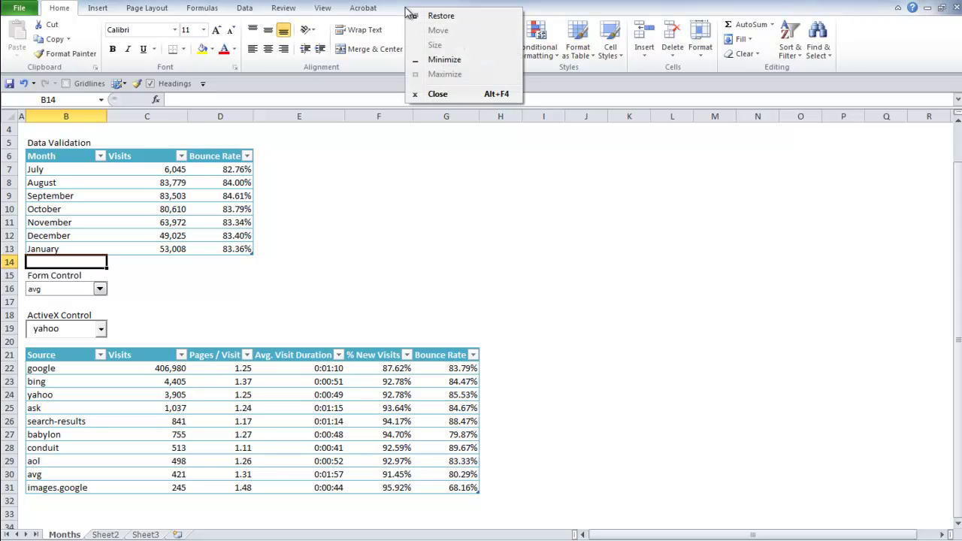
{"action": "left_click", "coordinate": [859, 50]}
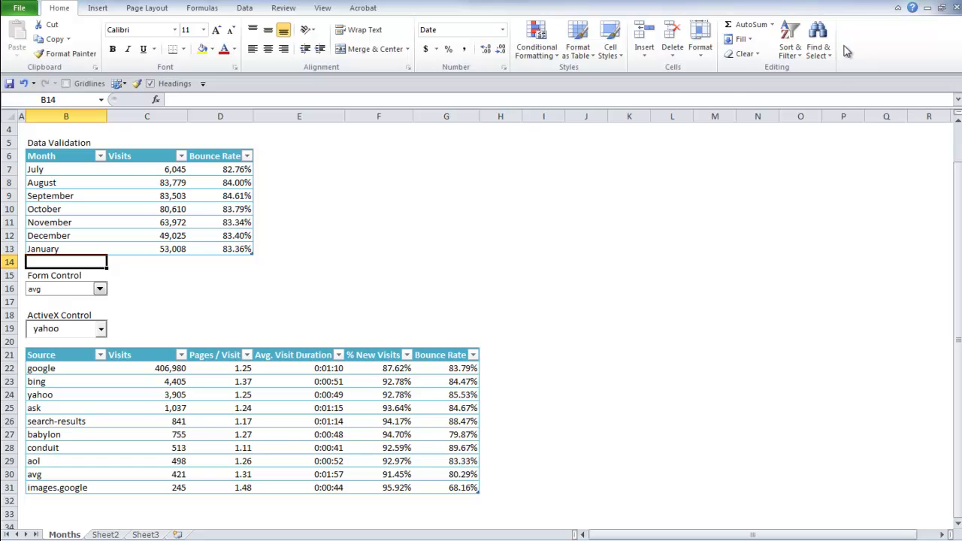
{"action": "right_click", "coordinate": [848, 52]}
{"action": "left_click", "coordinate": [773, 85]}
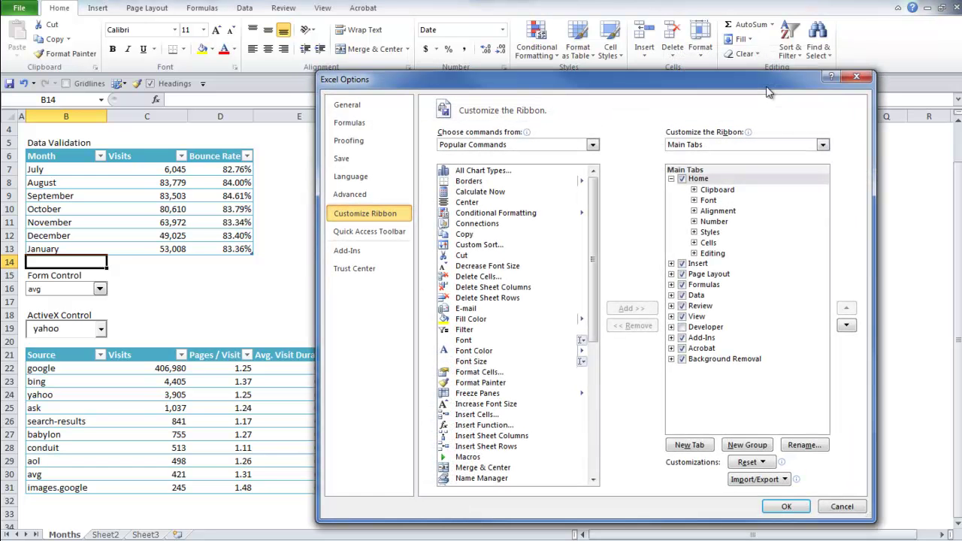
{"action": "left_click", "coordinate": [682, 328]}
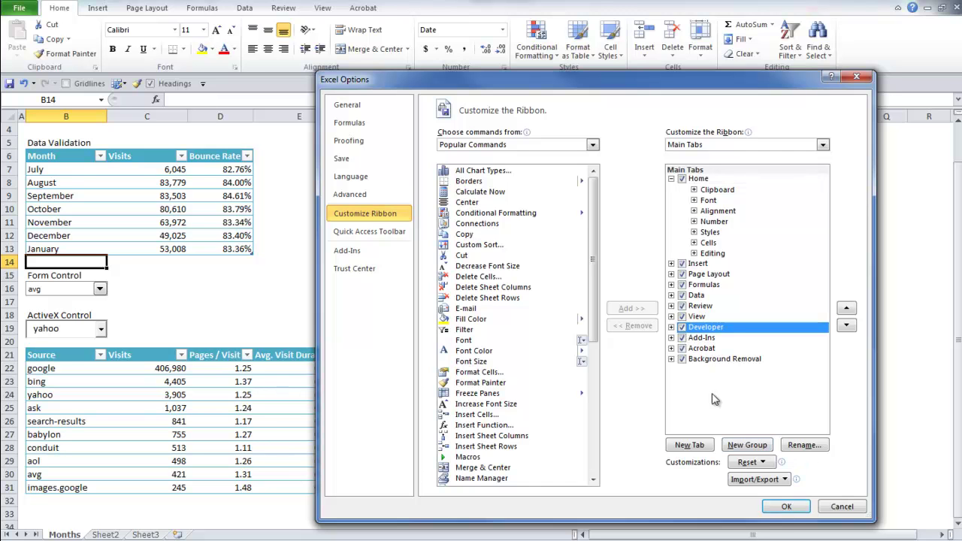
{"action": "left_click", "coordinate": [786, 509]}
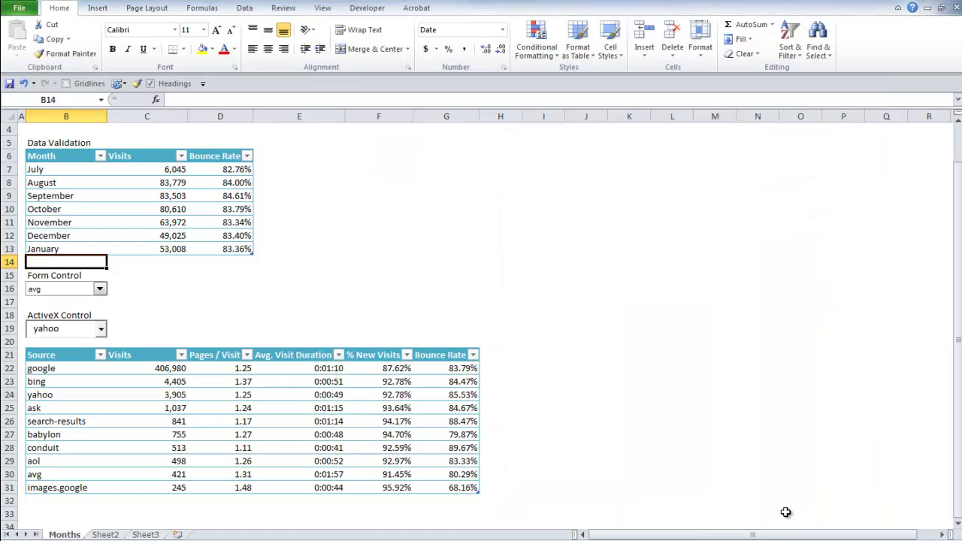
Insert a Combo Box form control on the Months sheet, sized to cover cell D16.
{"action": "left_click", "coordinate": [372, 9]}
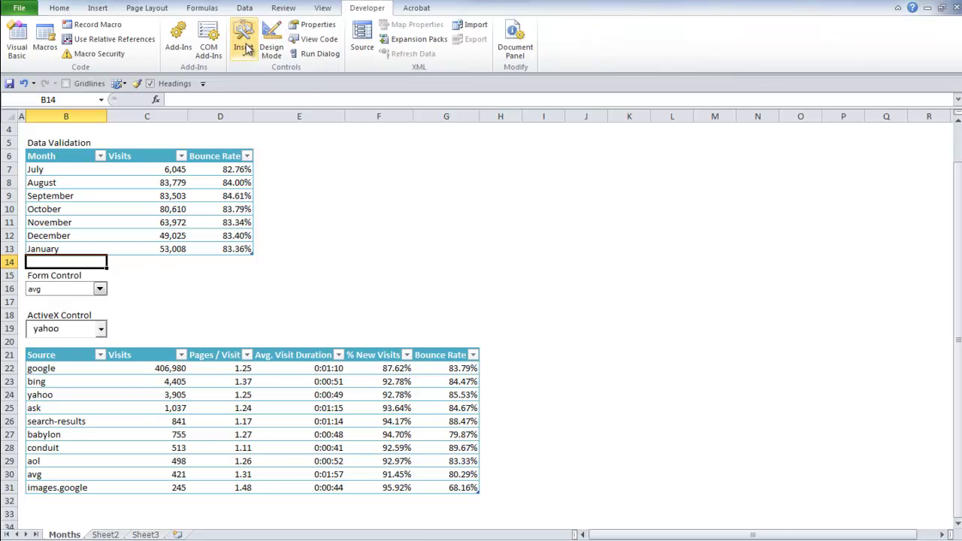
{"action": "left_click", "coordinate": [156, 288]}
{"action": "left_click", "coordinate": [211, 293]}
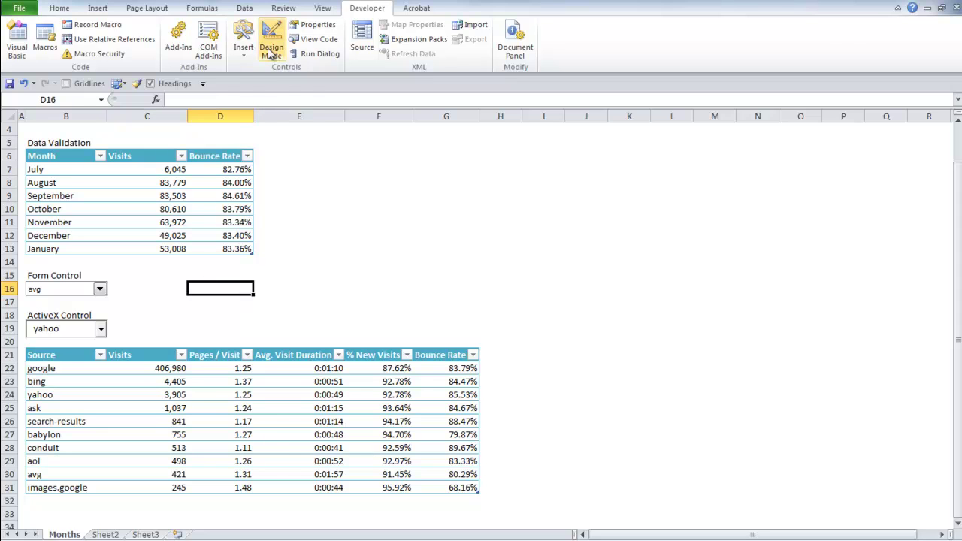
{"action": "left_click", "coordinate": [243, 41]}
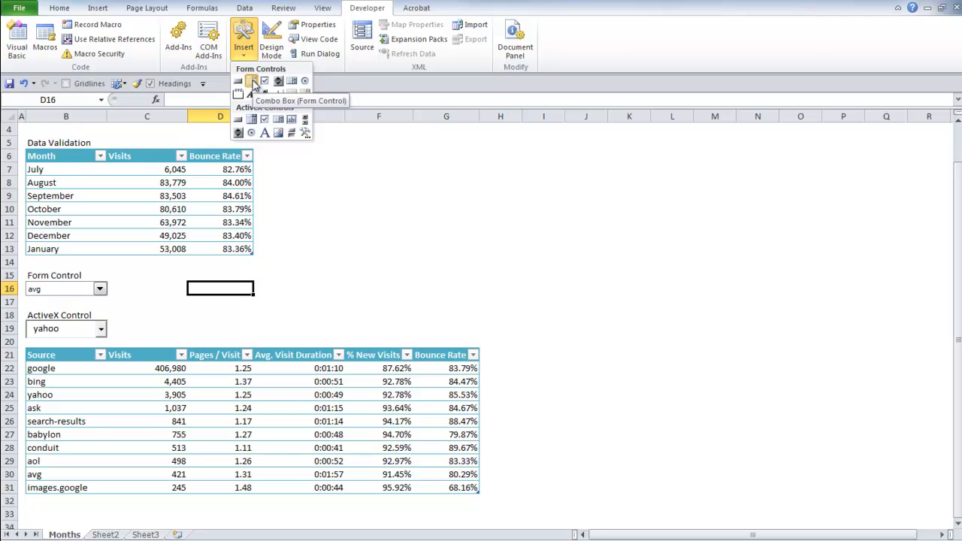
{"action": "left_click", "coordinate": [252, 82]}
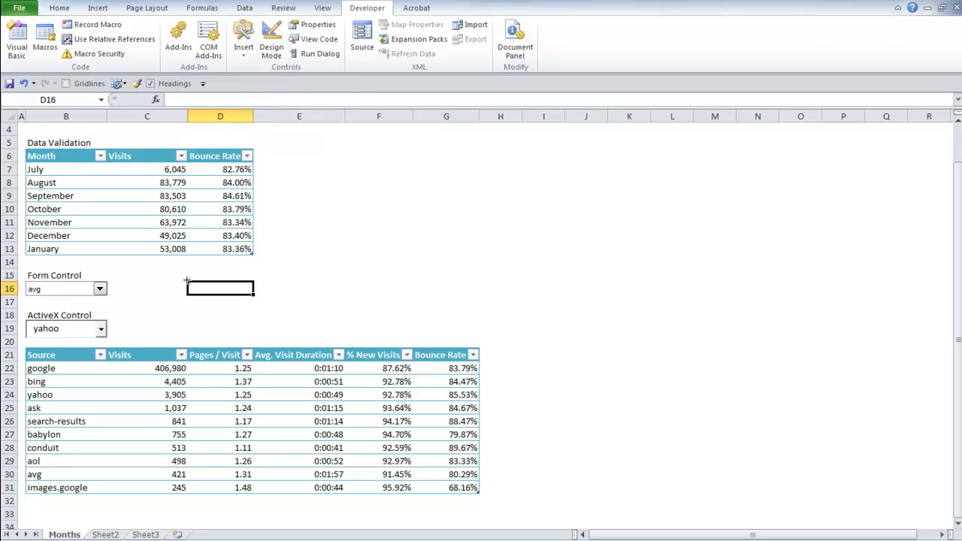
{"action": "left_click_drag", "start_coordinate": [188, 280], "coordinate": [253, 292]}
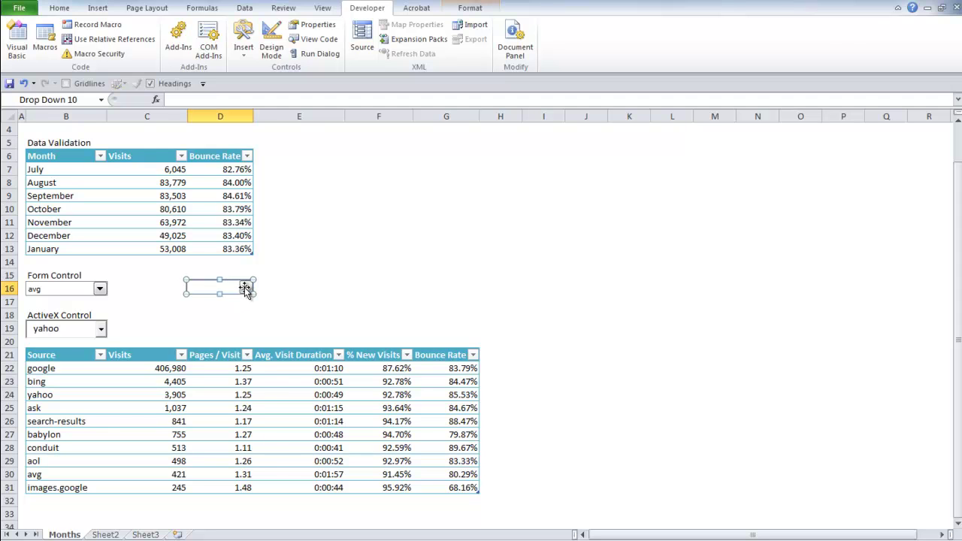
Set the new combo box's input range to the source names in $B$22:$B$31 through its format control settings.
{"action": "right_click", "coordinate": [245, 287]}
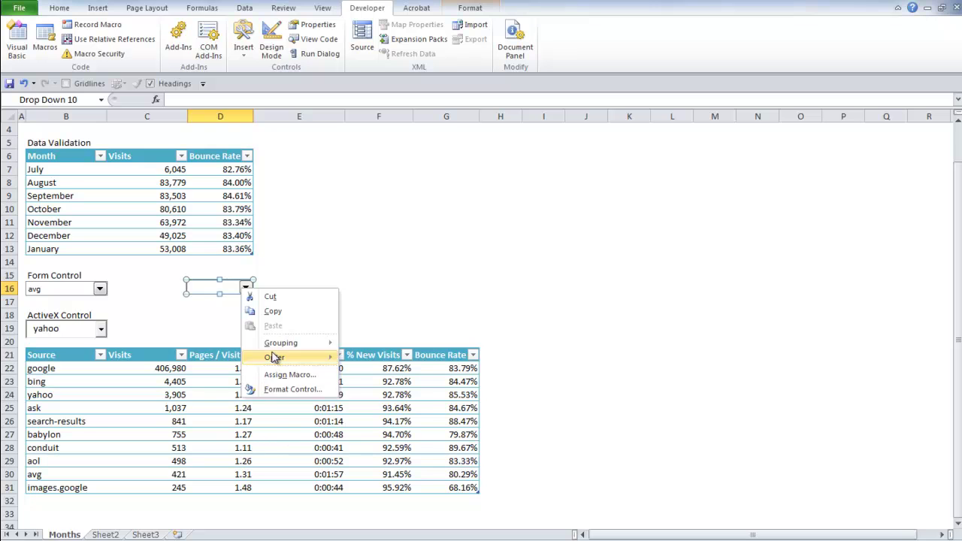
{"action": "left_click", "coordinate": [297, 391]}
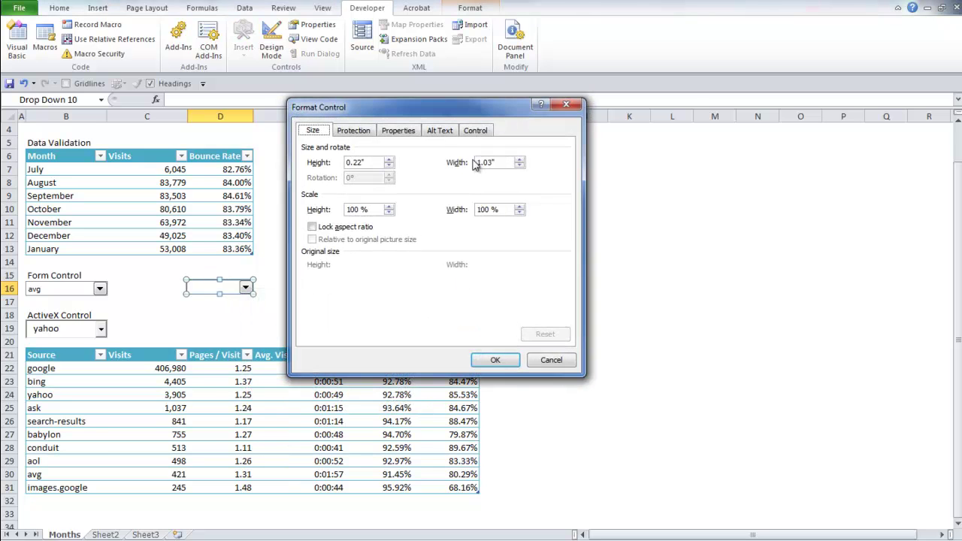
{"action": "left_click", "coordinate": [473, 131]}
{"action": "left_click", "coordinate": [448, 130]}
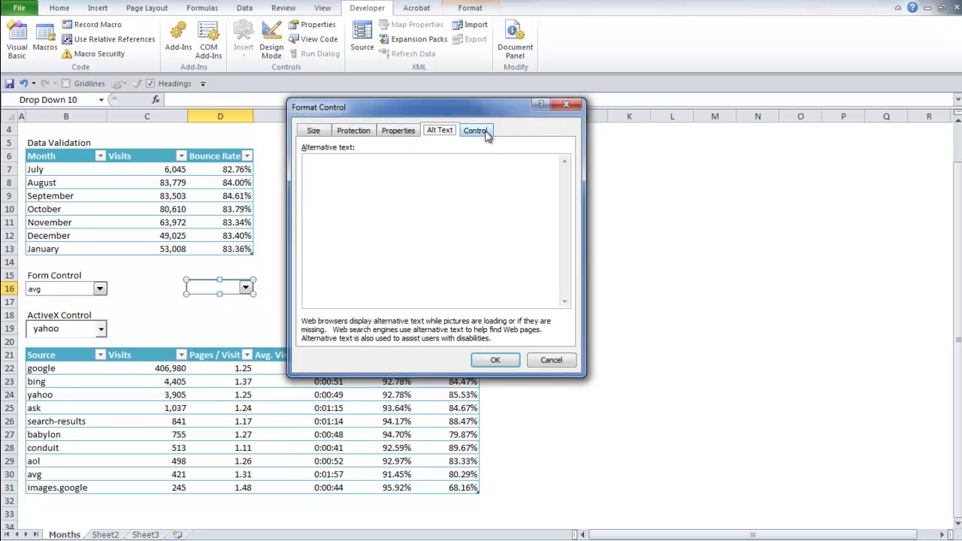
{"action": "left_click", "coordinate": [476, 130]}
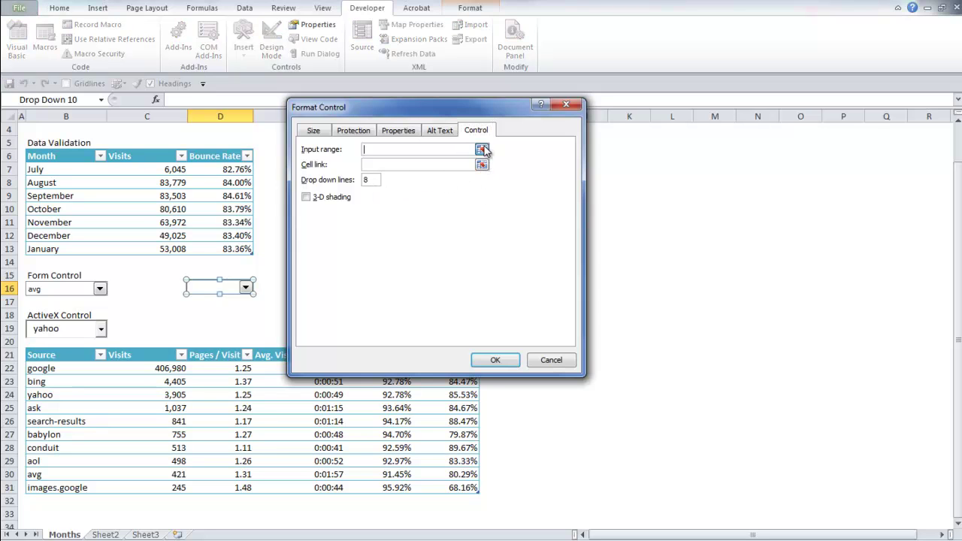
{"action": "left_click", "coordinate": [482, 150]}
{"action": "left_click_drag", "start_coordinate": [42, 367], "coordinate": [81, 488]}
{"action": "key", "text": "Return"}
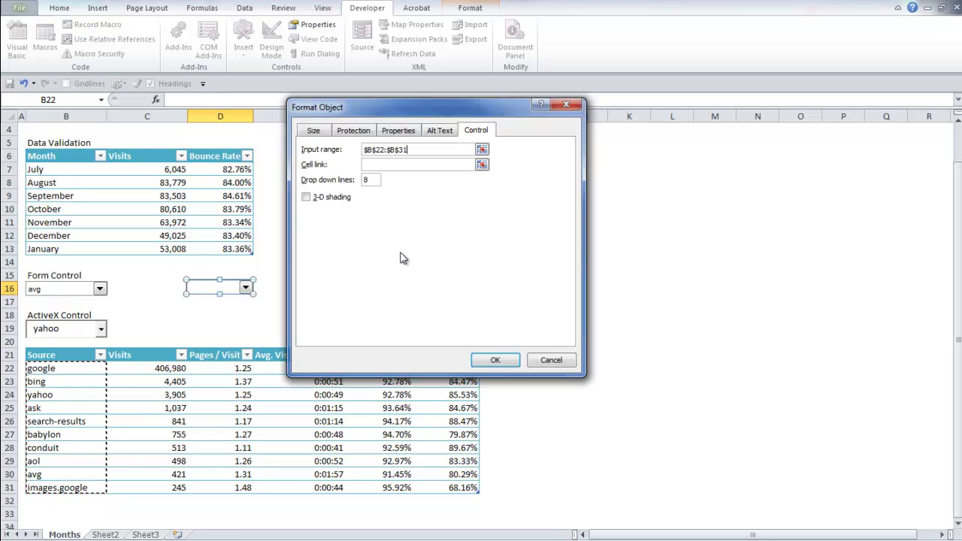
Link the combo box to cell $E$16, set its drop down lines to 10, and apply the settings.
{"action": "left_click", "coordinate": [482, 164]}
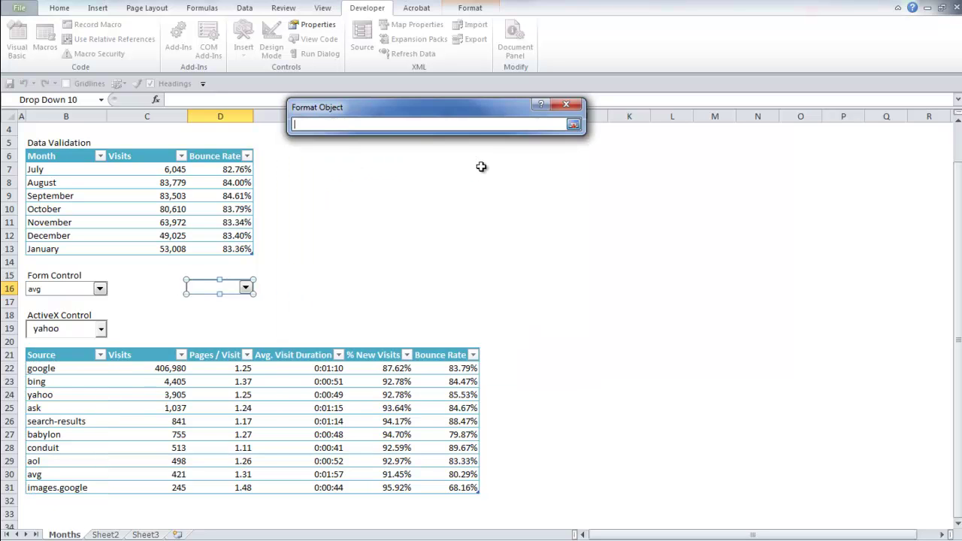
{"action": "left_click", "coordinate": [290, 286]}
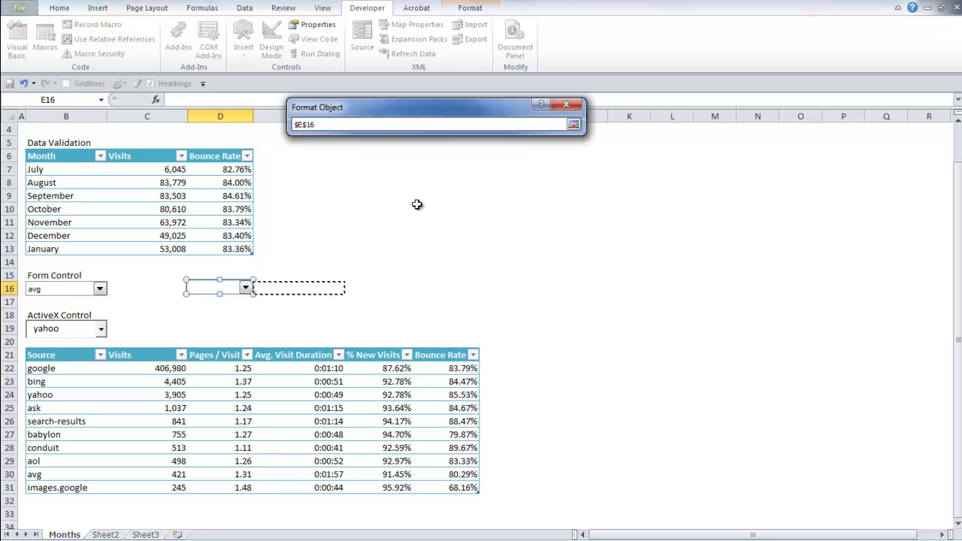
{"action": "key", "text": "Return"}
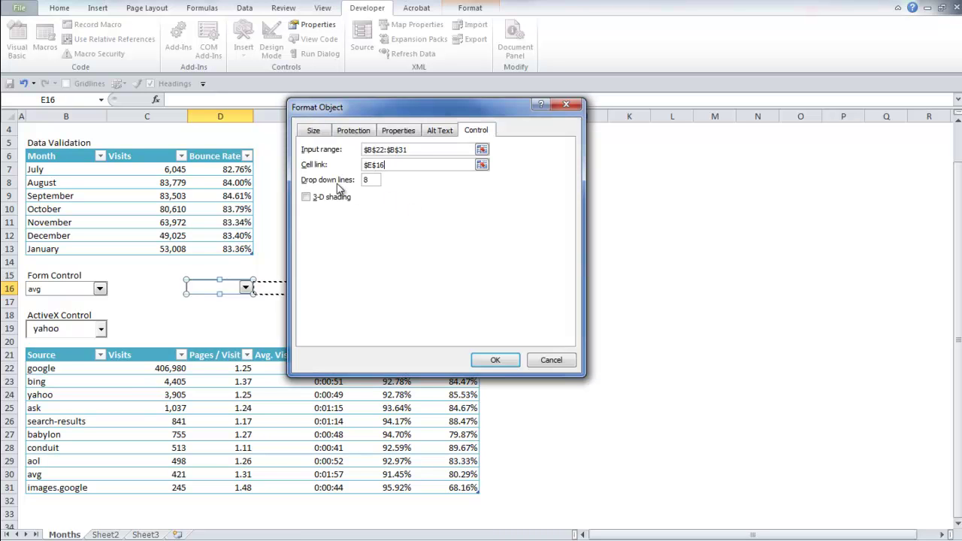
{"action": "double_click", "coordinate": [367, 182]}
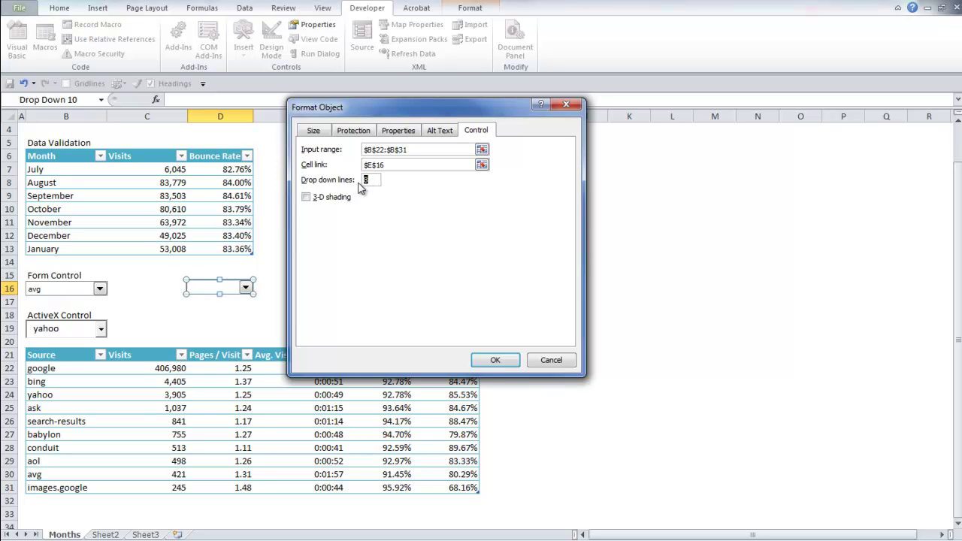
{"action": "left_click", "coordinate": [493, 360]}
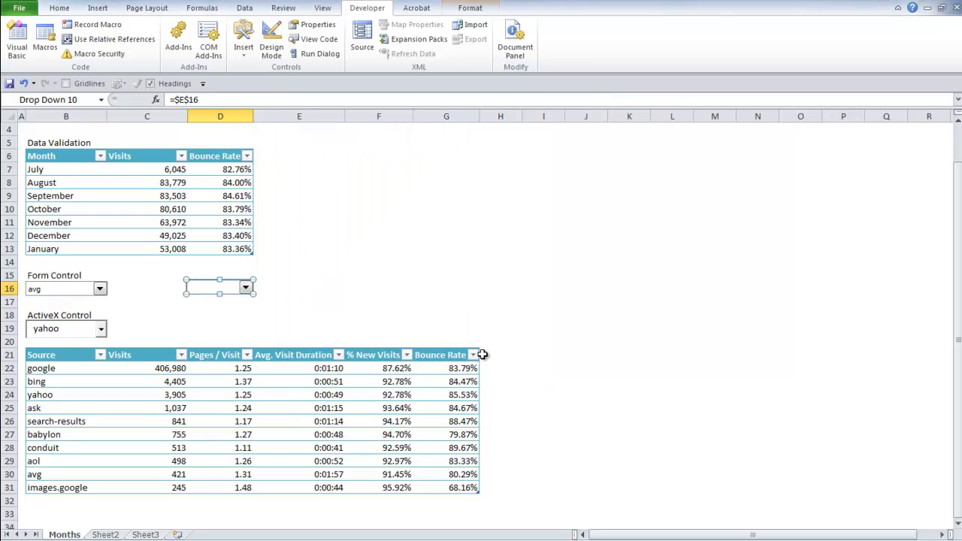
Deselect the new combo box and check its list of sources without choosing one.
{"action": "left_click", "coordinate": [256, 290]}
{"action": "left_click", "coordinate": [247, 302]}
{"action": "left_click", "coordinate": [246, 288]}
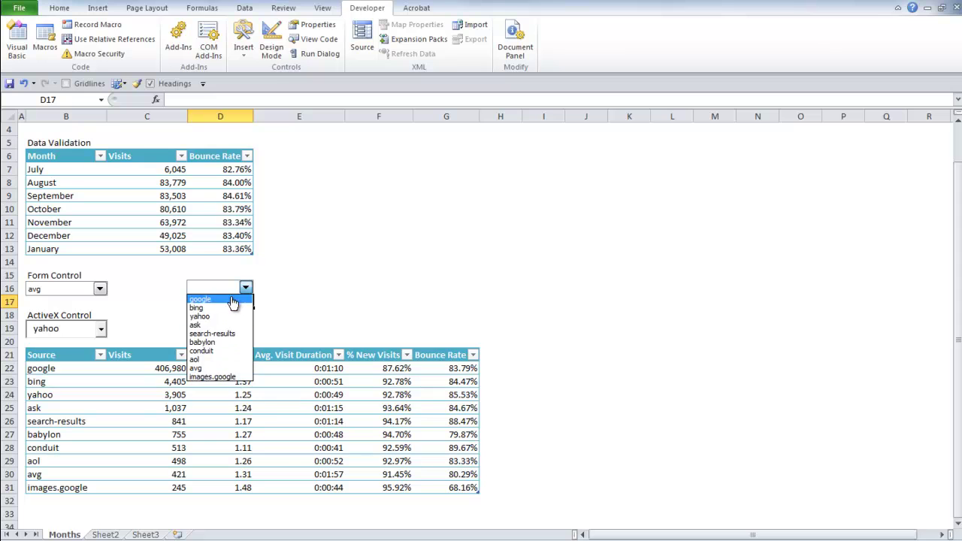
{"action": "left_click", "coordinate": [131, 199]}
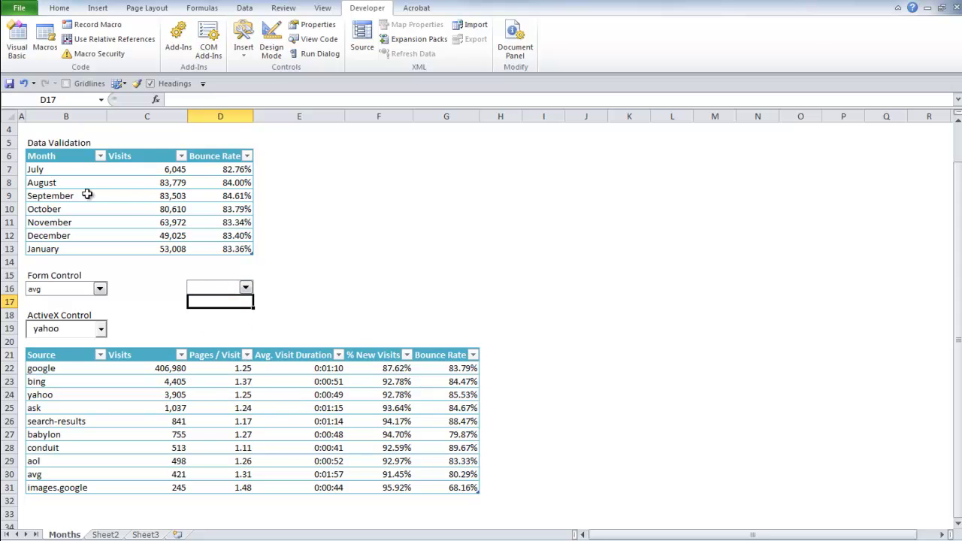
Browse the month choices in cell B9 for comparison with the combo box, leaving September selected.
{"action": "left_click", "coordinate": [88, 196]}
{"action": "left_click", "coordinate": [112, 196]}
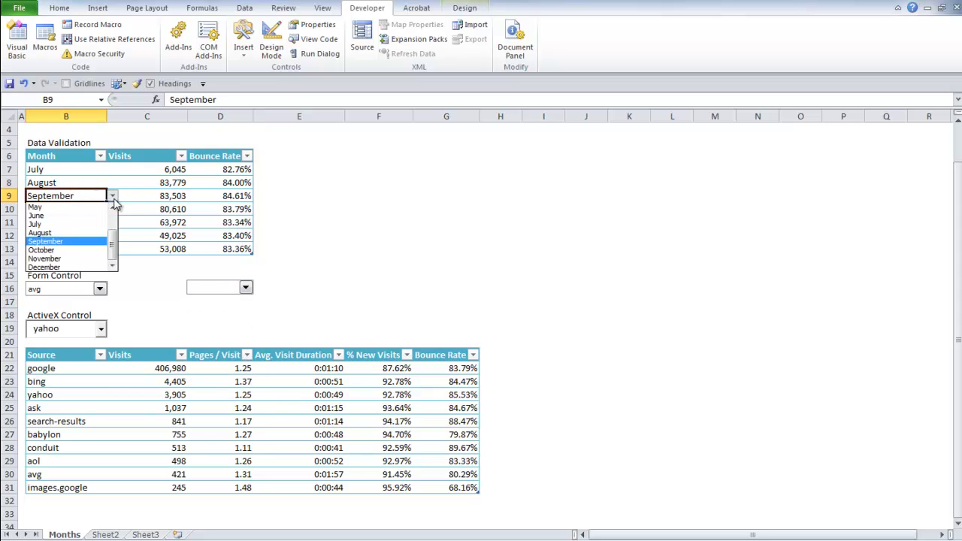
{"action": "scroll", "coordinate": [111, 240], "scroll_direction": "up", "scroll_amount": 2}
{"action": "scroll", "coordinate": [111, 241], "scroll_direction": "down", "scroll_amount": 2}
{"action": "scroll", "coordinate": [111, 240], "scroll_direction": "up", "scroll_amount": 2}
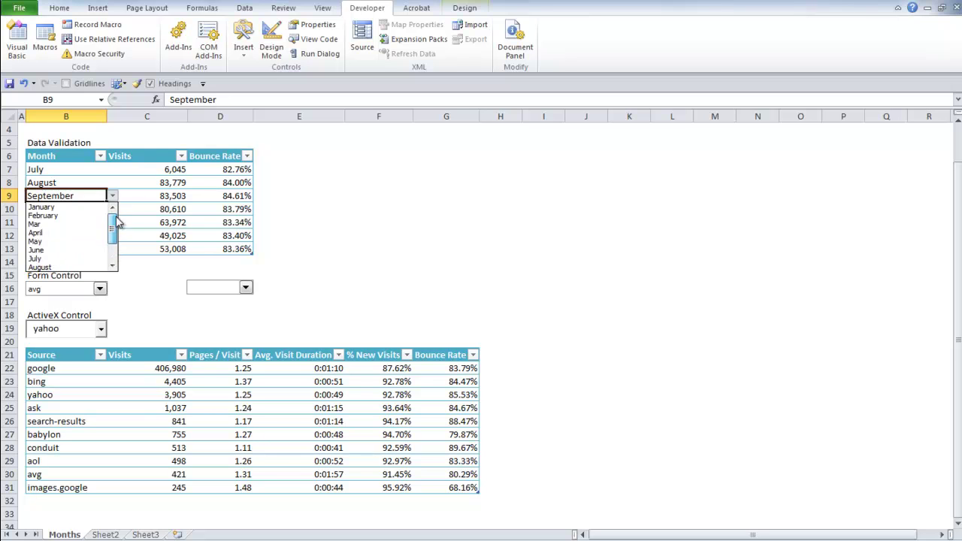
{"action": "scroll", "coordinate": [119, 239], "scroll_direction": "down", "scroll_amount": 2}
{"action": "scroll", "coordinate": [118, 240], "scroll_direction": "up", "scroll_amount": 2}
{"action": "left_click", "coordinate": [320, 287]}
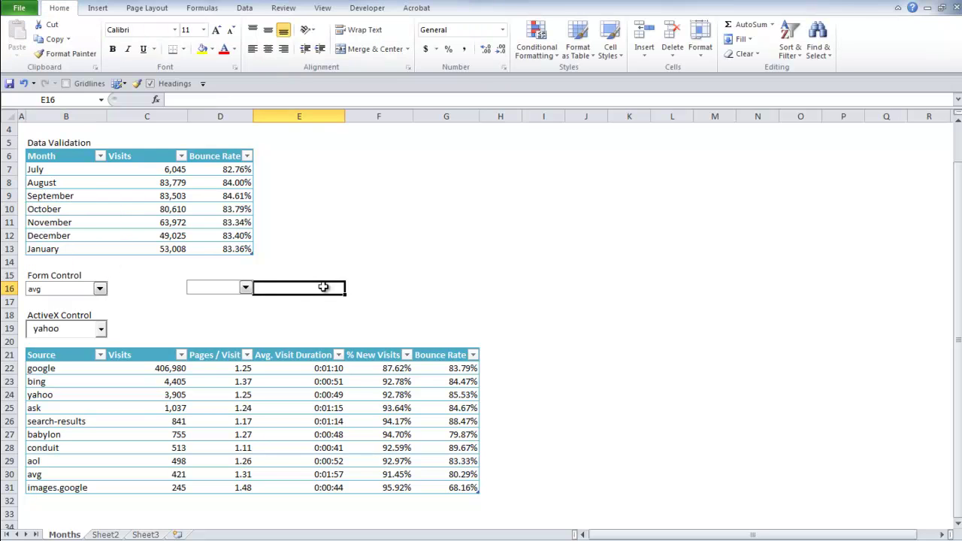
Change the combo box's cell link to $D$16, the cell underneath it, and apply the setting.
{"action": "left_click", "coordinate": [246, 289]}
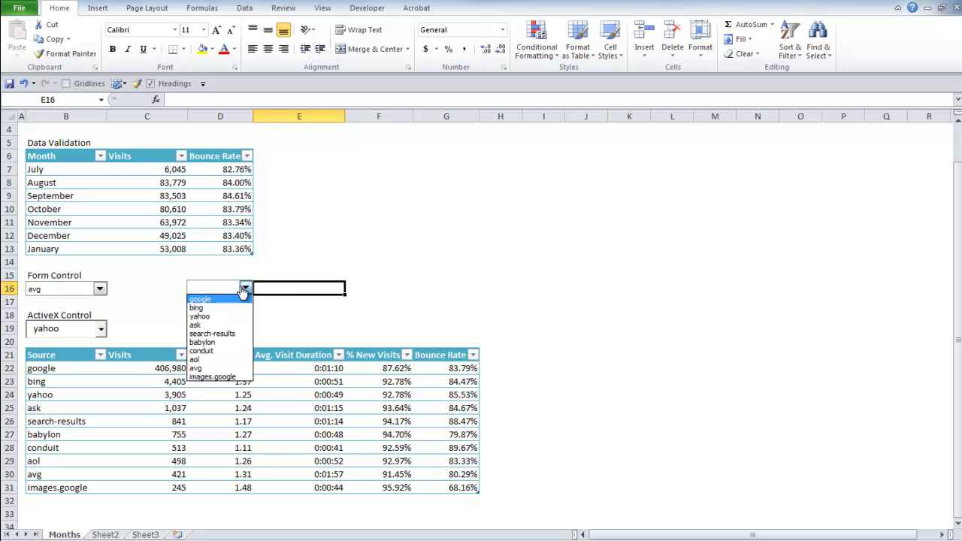
{"action": "left_click", "coordinate": [244, 290]}
{"action": "right_click", "coordinate": [247, 290]}
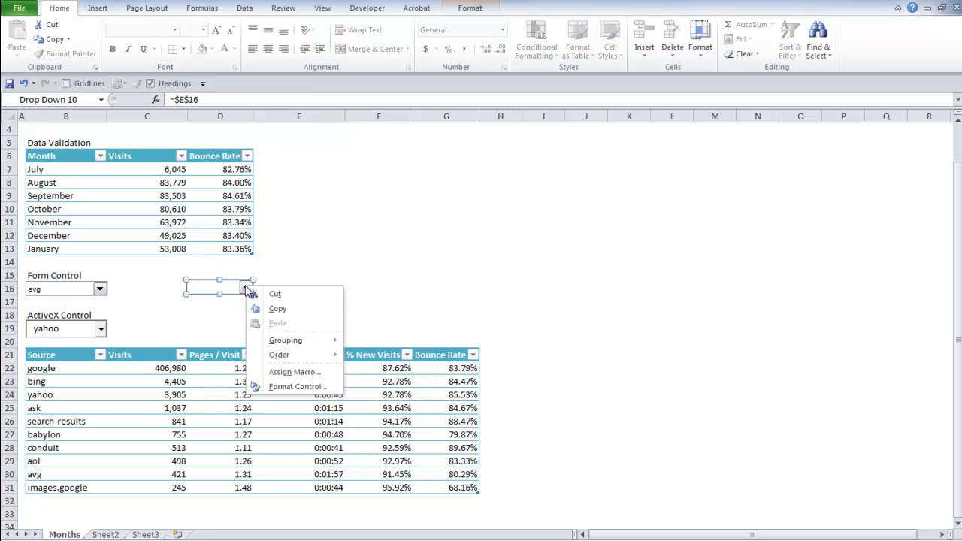
{"action": "mouse_move", "coordinate": [293, 360]}
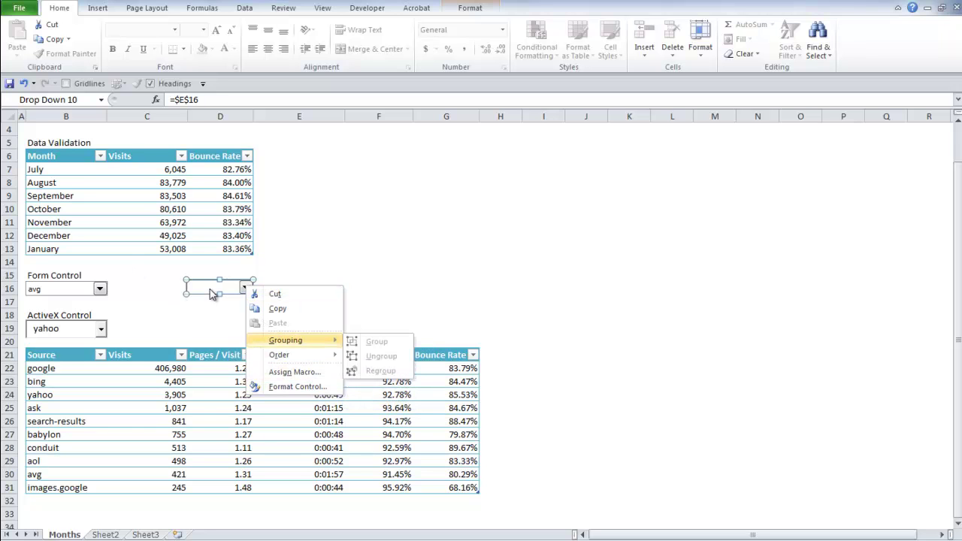
{"action": "left_click", "coordinate": [292, 387]}
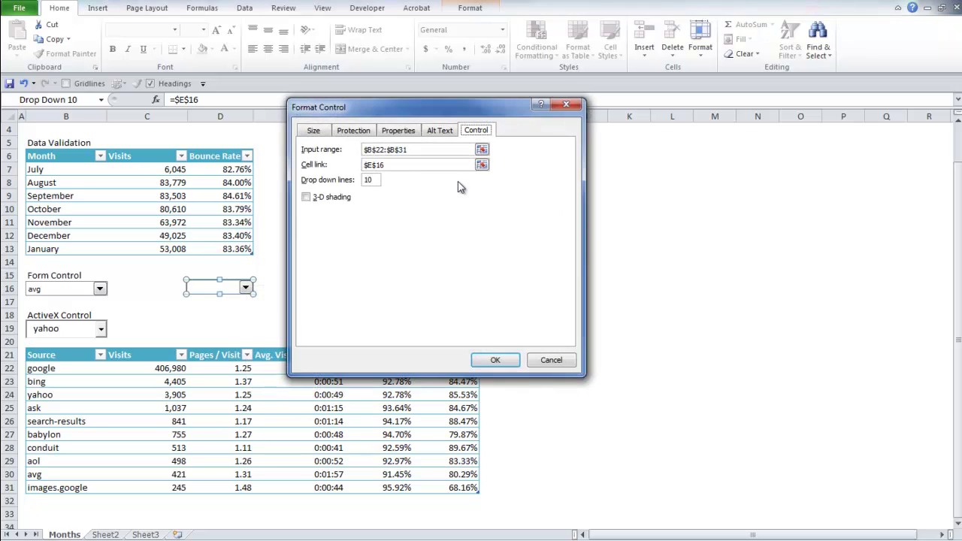
{"action": "left_click", "coordinate": [481, 165]}
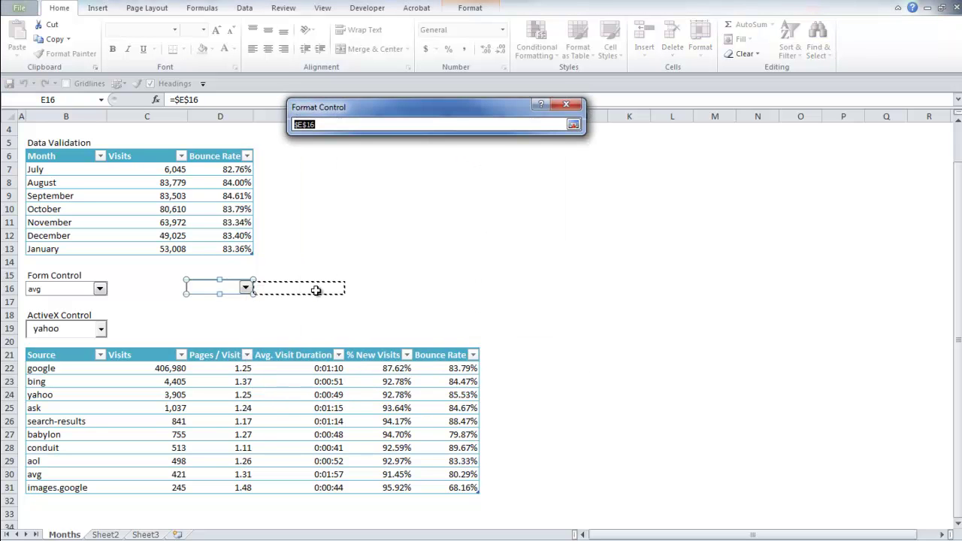
{"action": "left_click", "coordinate": [299, 124]}
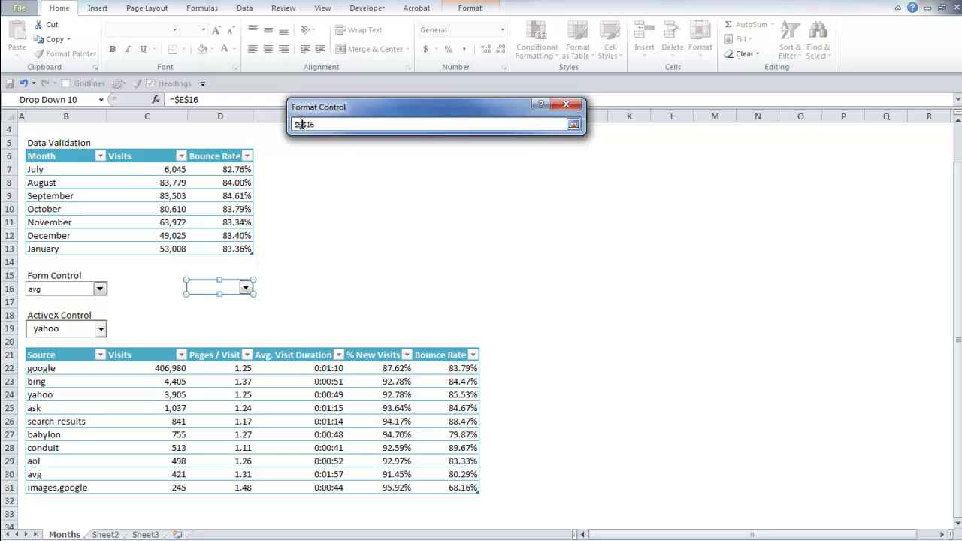
{"action": "key", "text": "Return"}
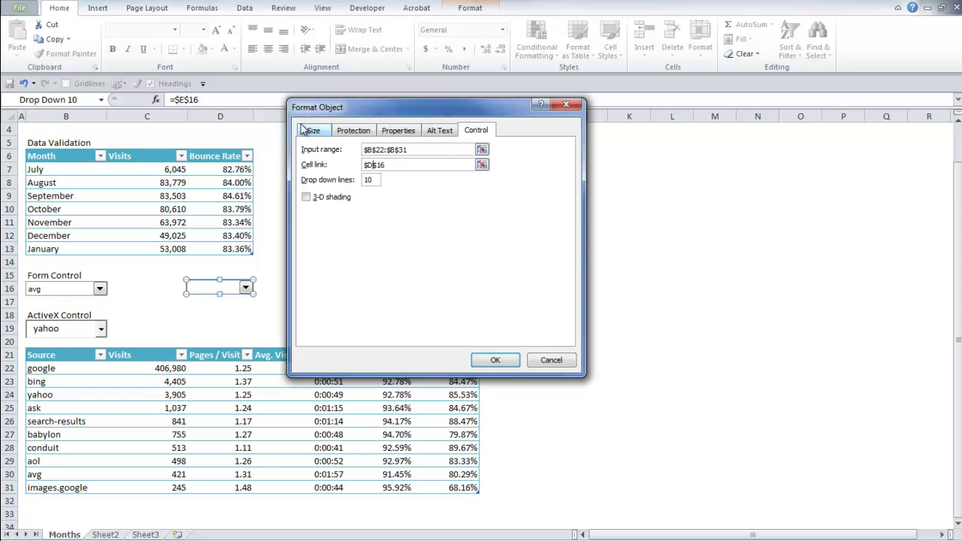
{"action": "left_click", "coordinate": [496, 360]}
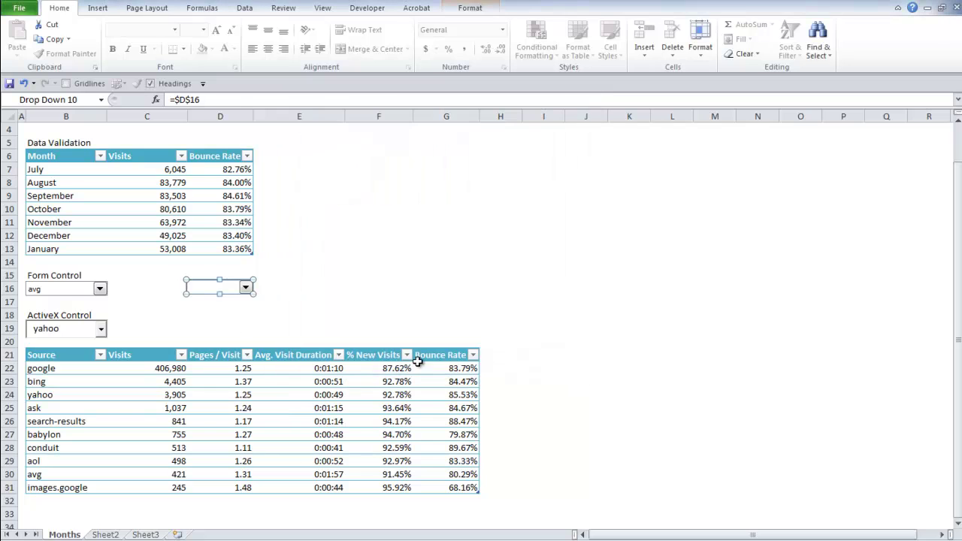
Select cell D19, review the source names in A20:A29 on Sheet2, and return to the Months sheet.
{"action": "left_click", "coordinate": [194, 338]}
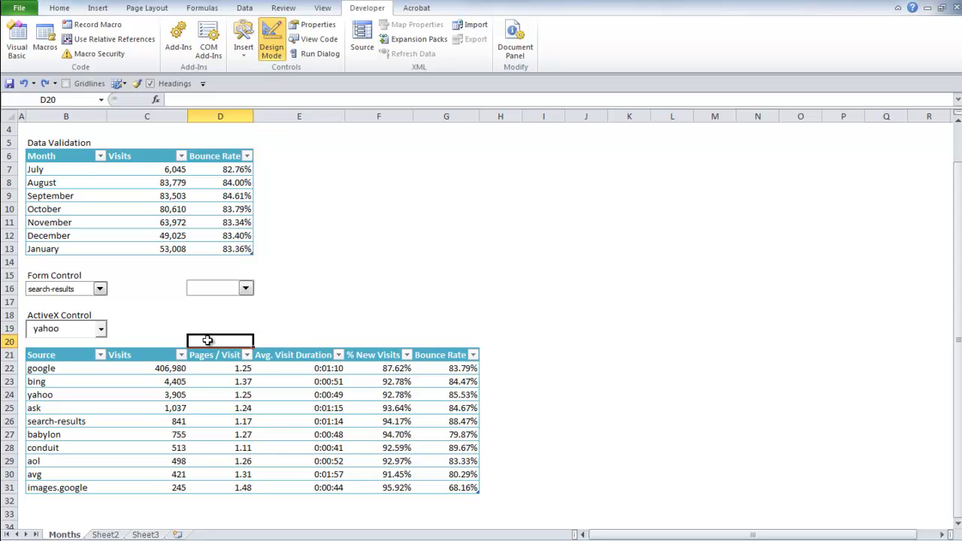
{"action": "left_click", "coordinate": [208, 326]}
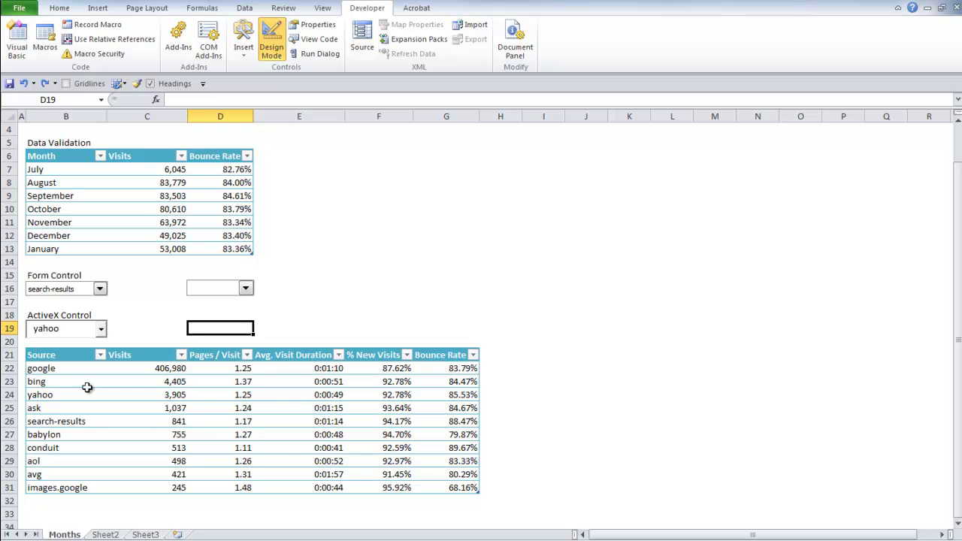
{"action": "left_click", "coordinate": [120, 535]}
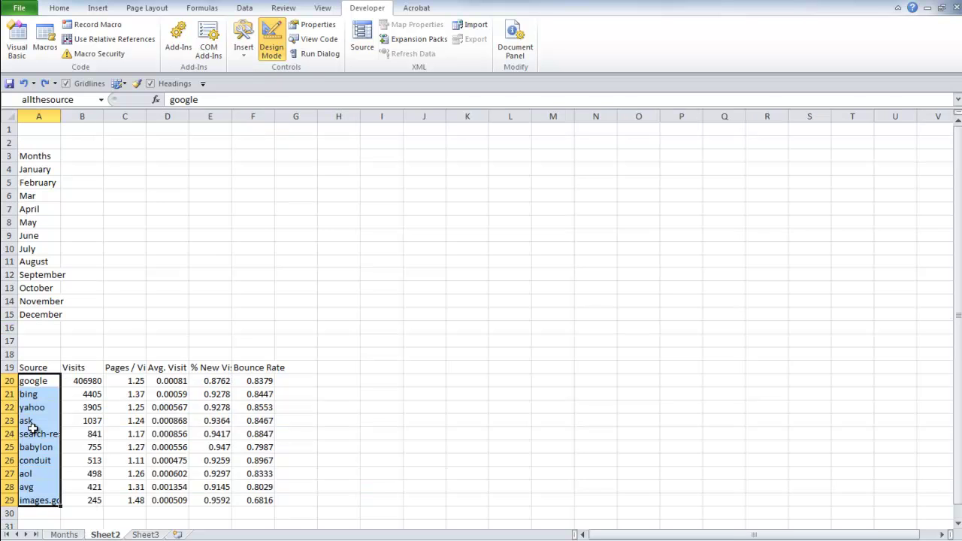
{"action": "left_click_drag", "start_coordinate": [33, 382], "coordinate": [36, 498]}
{"action": "left_click", "coordinate": [71, 537]}
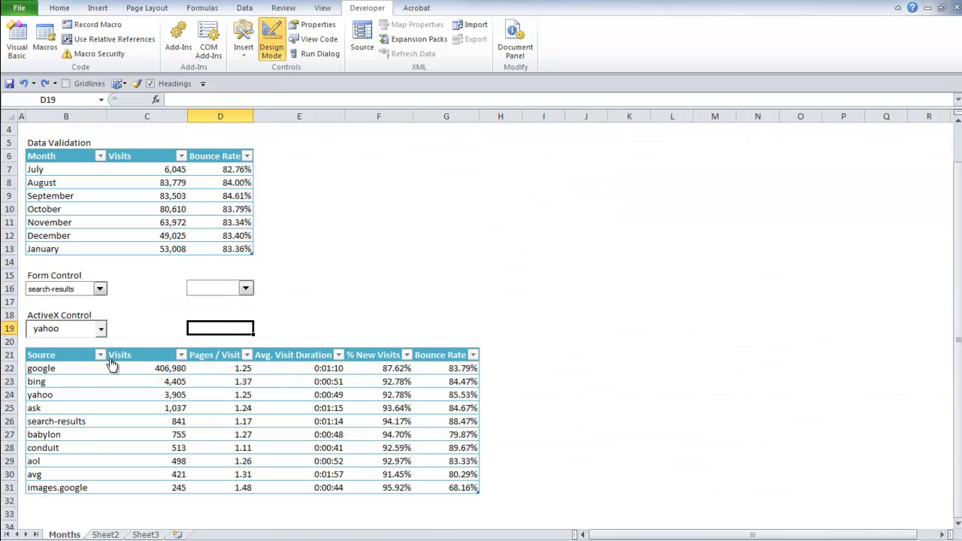
Draw an ActiveX combo box over cell D19, across from the existing ActiveX control.
{"action": "left_click", "coordinate": [251, 57]}
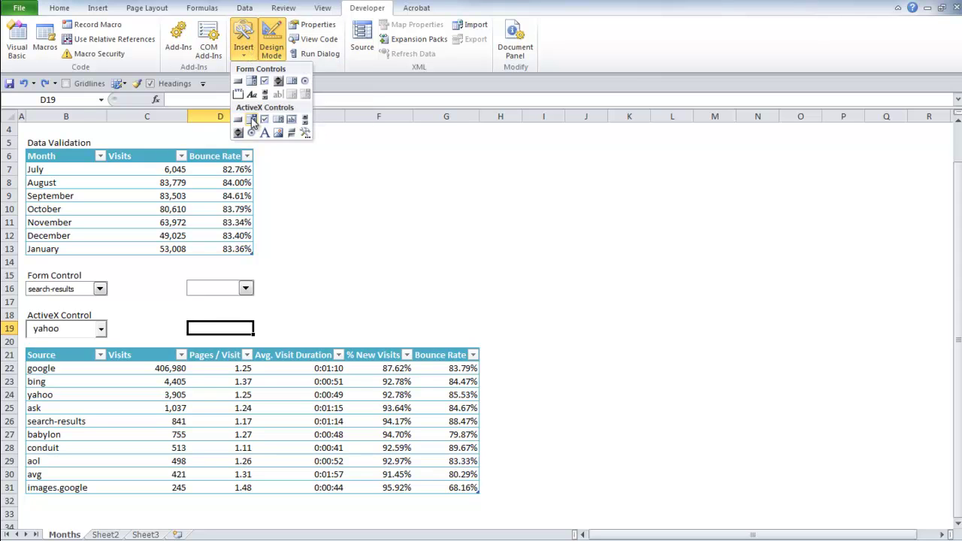
{"action": "left_click", "coordinate": [253, 120]}
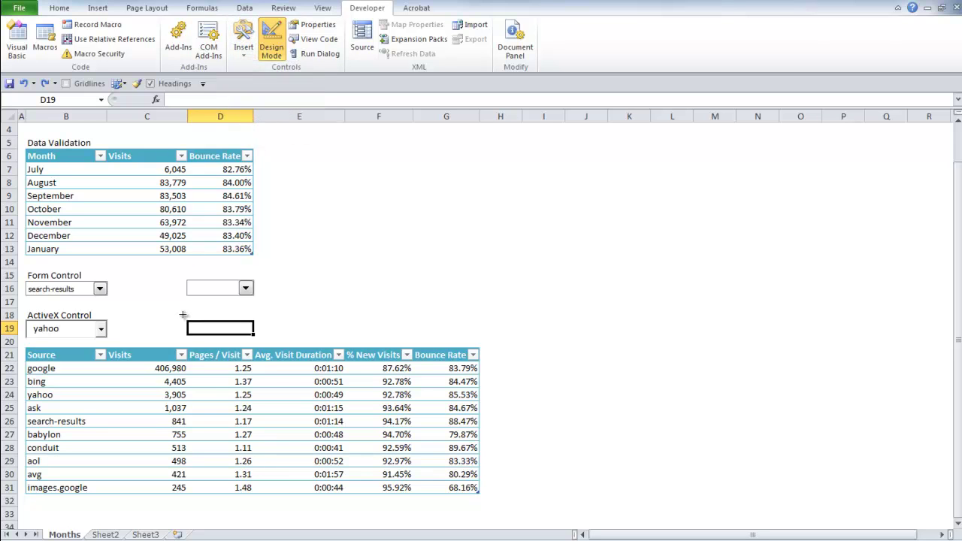
{"action": "left_click_drag", "start_coordinate": [184, 317], "coordinate": [256, 333]}
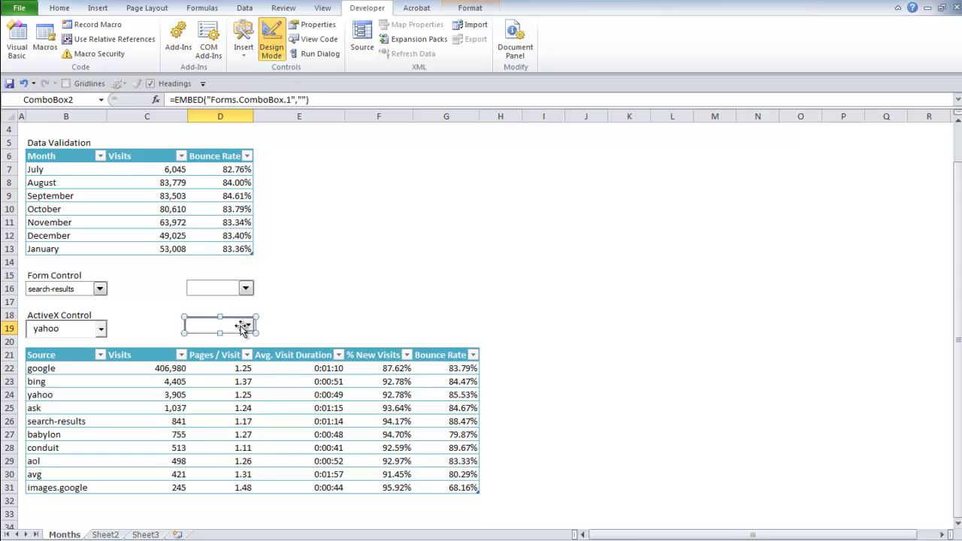
In the new combo box's properties, set ListFillRange to allthesource and LinkedCell to D19, and close the properties.
{"action": "right_click", "coordinate": [244, 328]}
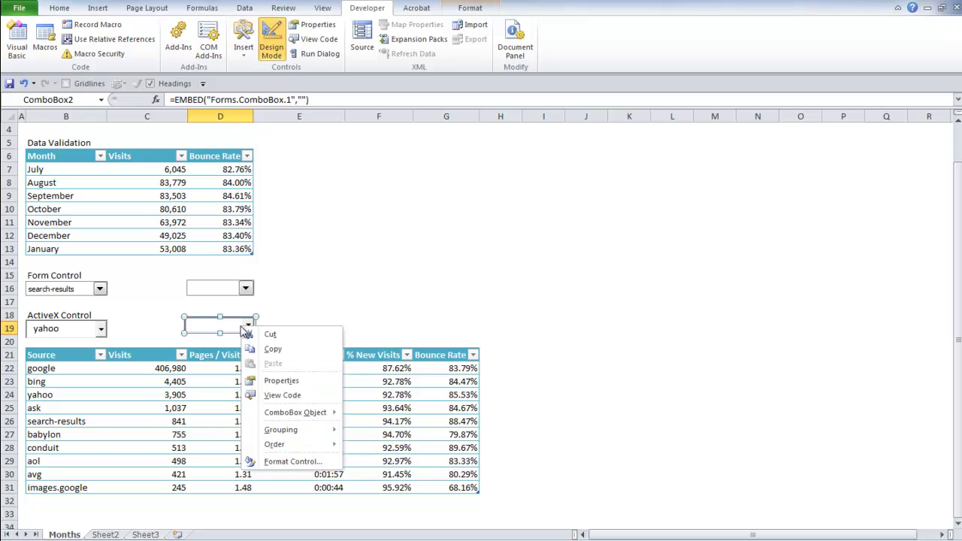
{"action": "left_click", "coordinate": [273, 382]}
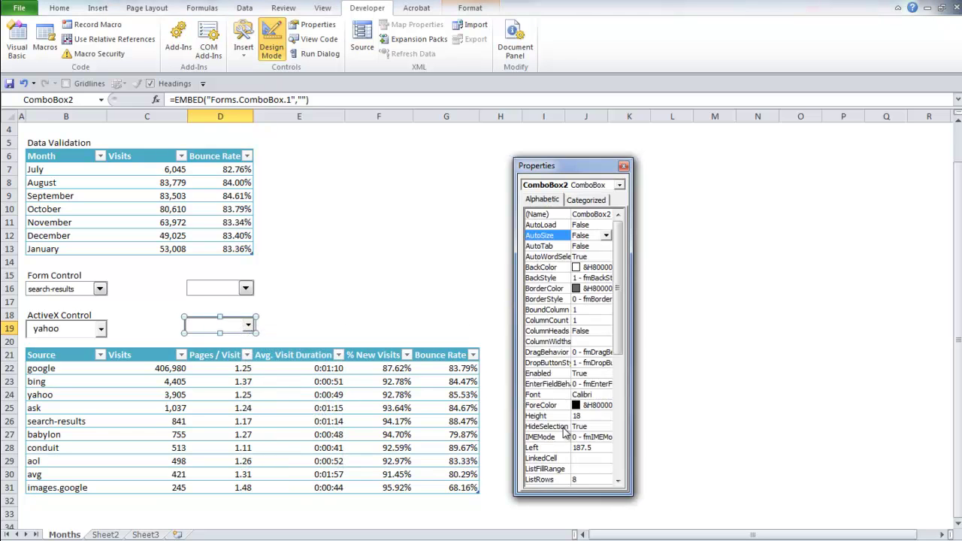
{"action": "scroll", "coordinate": [583, 466], "scroll_direction": "down", "scroll_amount": 1}
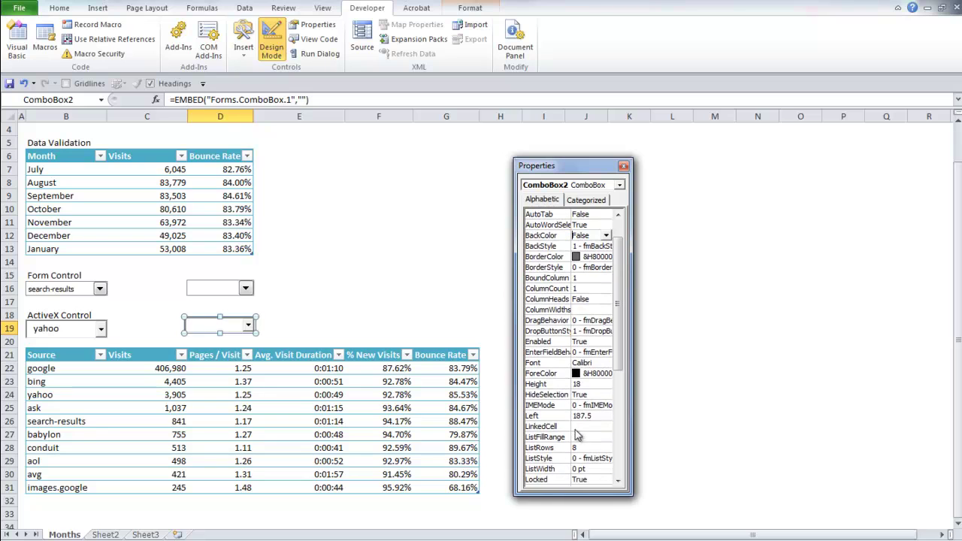
{"action": "left_click", "coordinate": [580, 438]}
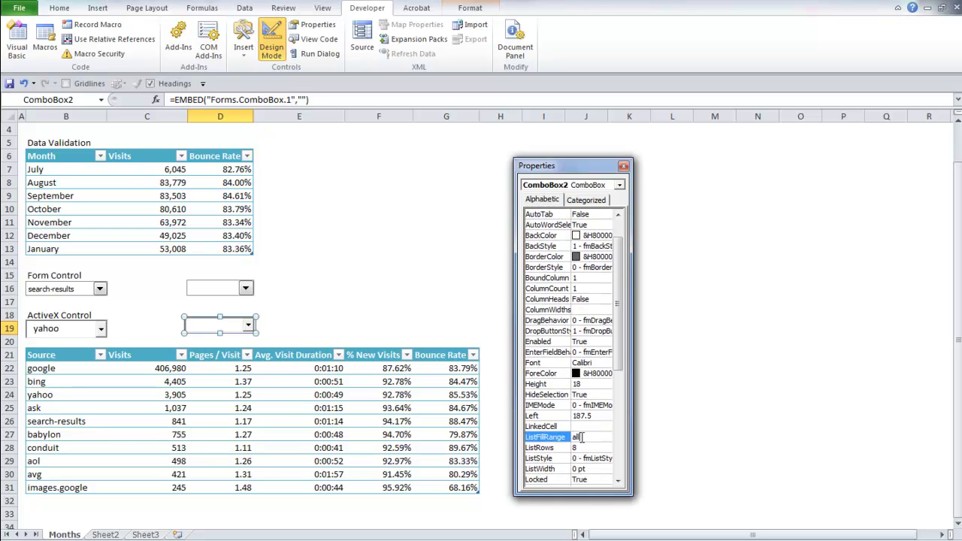
{"action": "type", "text": "allresources"}
{"action": "left_click", "coordinate": [585, 427]}
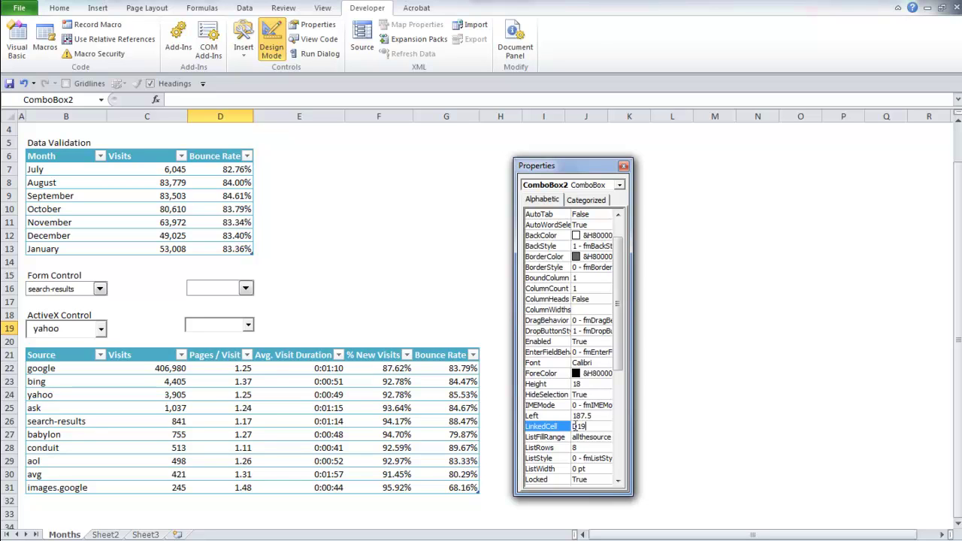
{"action": "left_click", "coordinate": [623, 165]}
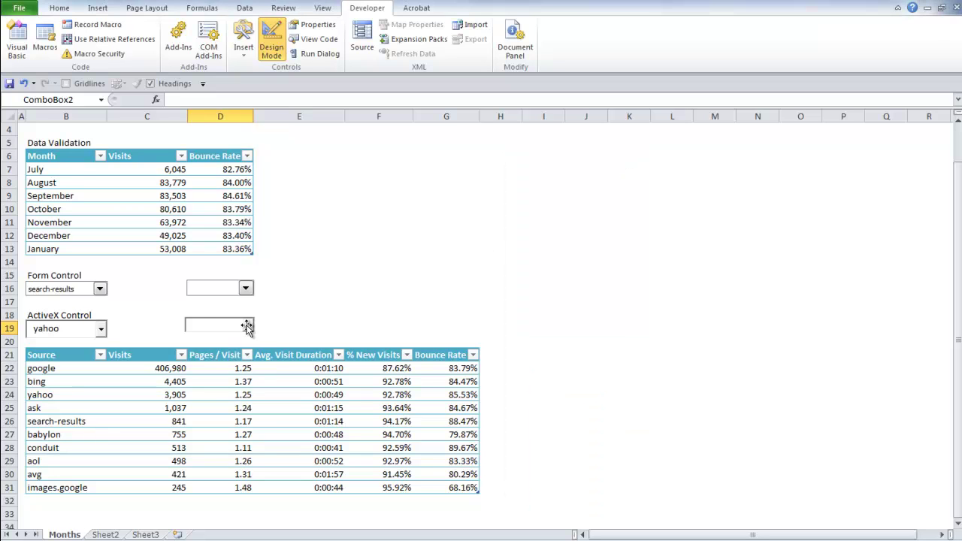
Try to open the new ActiveX combo box's list while Design Mode is on.
{"action": "left_click", "coordinate": [226, 326]}
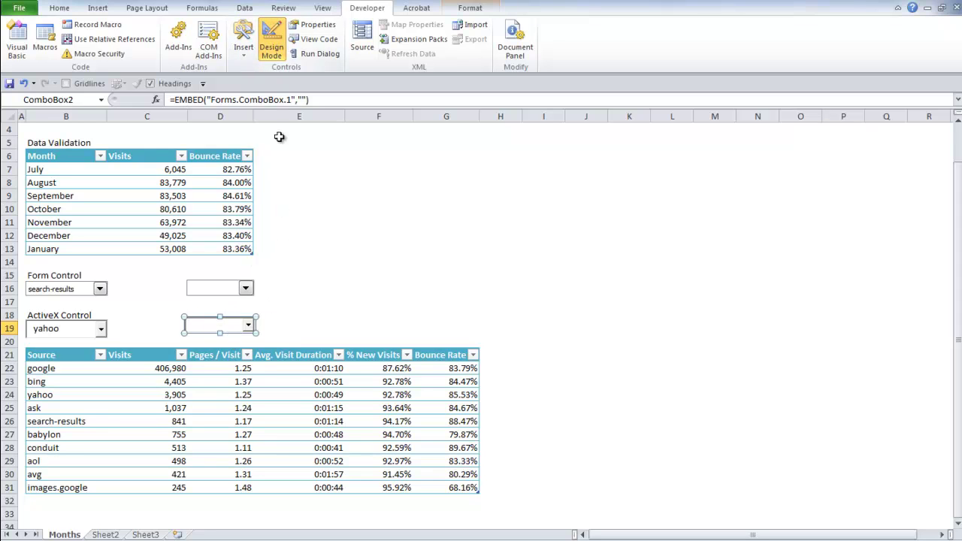
{"action": "left_click", "coordinate": [274, 330]}
{"action": "left_click", "coordinate": [248, 329]}
{"action": "left_click", "coordinate": [281, 330]}
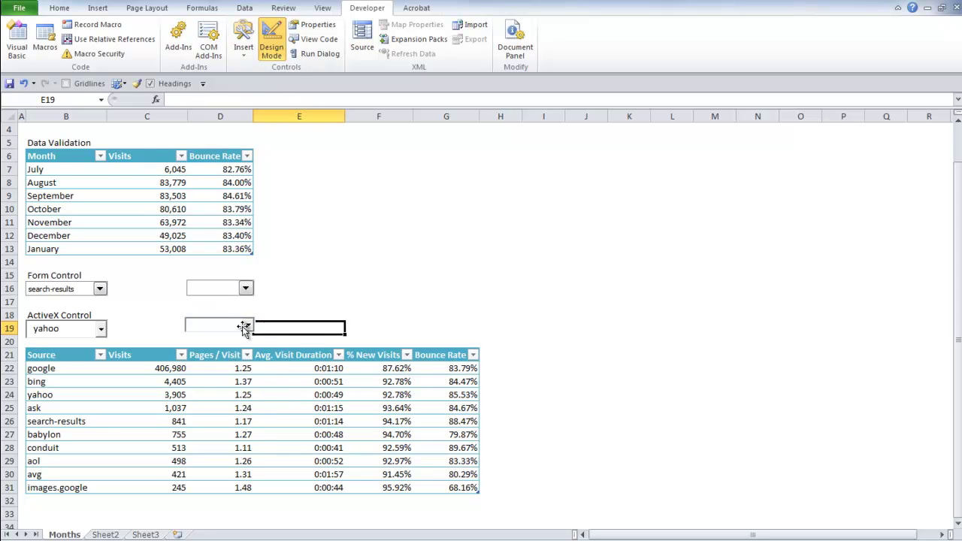
{"action": "left_click", "coordinate": [244, 331]}
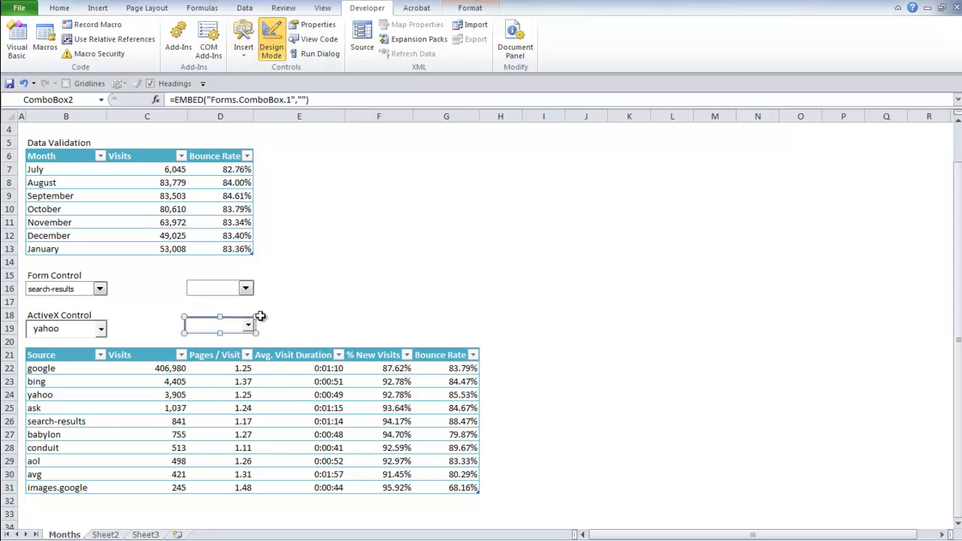
Turn off Design Mode and look through the new ActiveX combo box's source list without choosing an entry.
{"action": "left_click", "coordinate": [272, 39]}
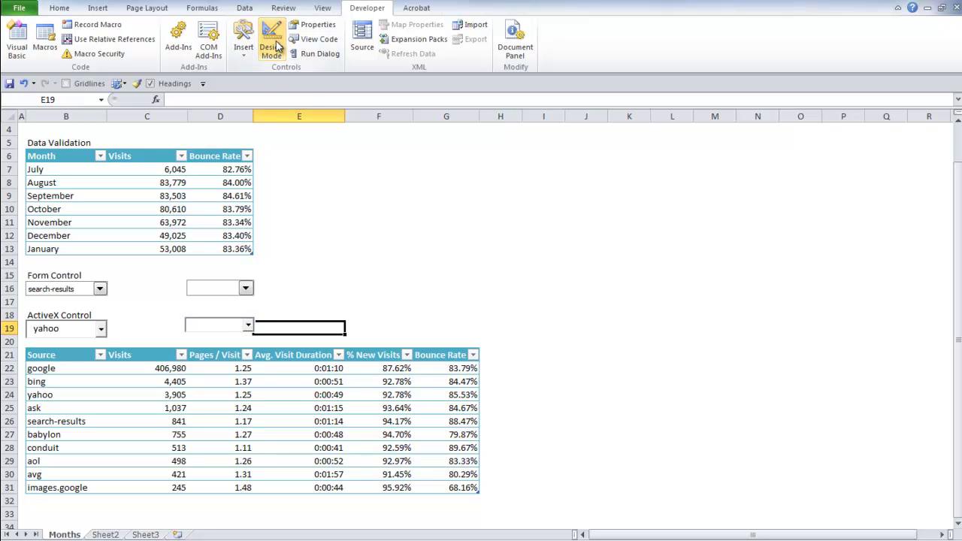
{"action": "left_click", "coordinate": [248, 328]}
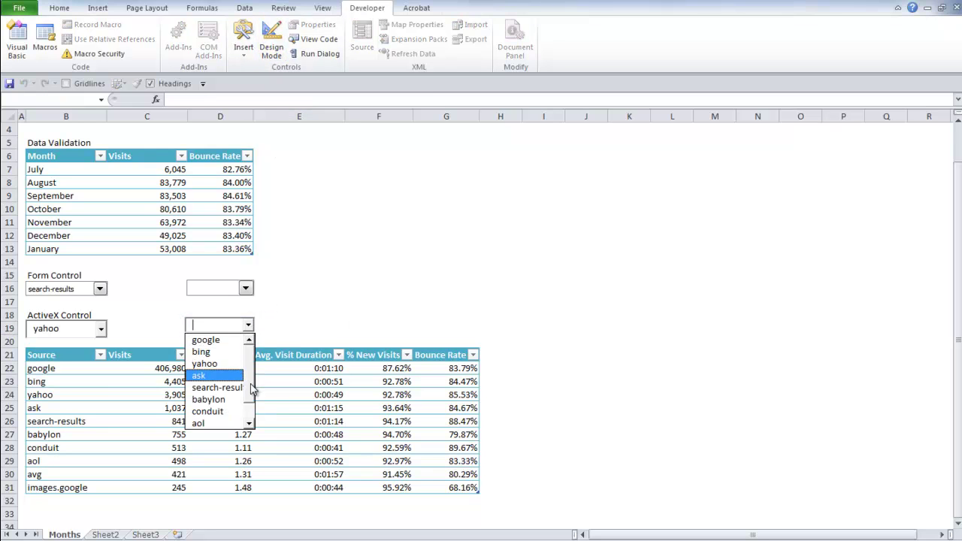
{"action": "left_click", "coordinate": [253, 412]}
{"action": "scroll", "coordinate": [245, 394], "scroll_direction": "up", "scroll_amount": 2}
{"action": "scroll", "coordinate": [245, 385], "scroll_direction": "down", "scroll_amount": 2}
{"action": "scroll", "coordinate": [249, 373], "scroll_direction": "up", "scroll_amount": 2}
{"action": "left_click", "coordinate": [250, 404]}
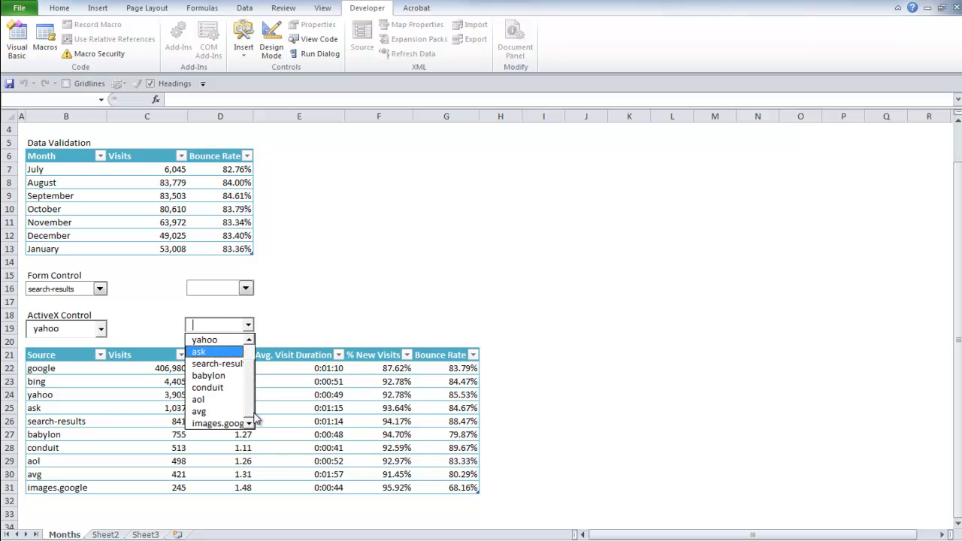
{"action": "left_click", "coordinate": [273, 313]}
{"action": "left_click", "coordinate": [224, 324]}
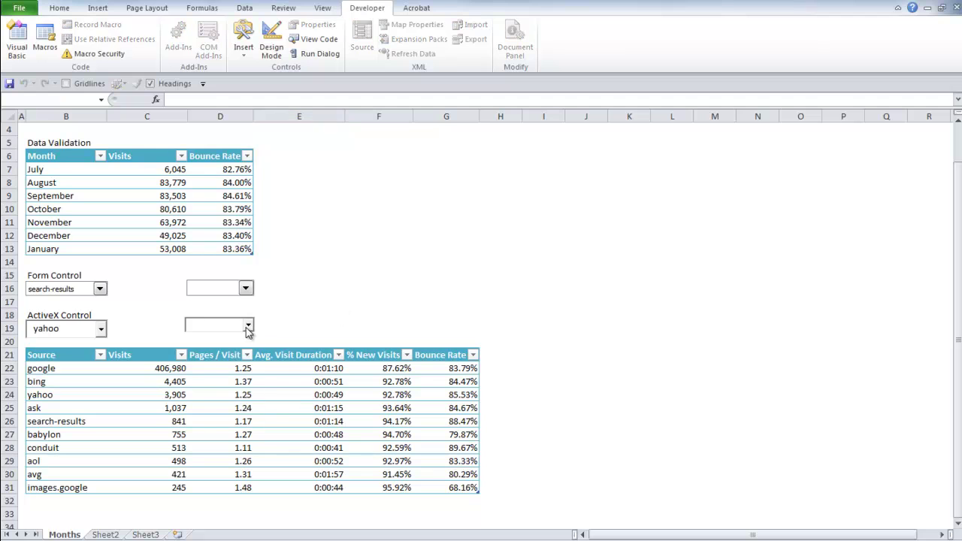
{"action": "left_click", "coordinate": [248, 325]}
{"action": "left_click", "coordinate": [256, 323]}
Turn Design Mode on and set the new ActiveX combo box's ListRows property to 10.
{"action": "left_click", "coordinate": [275, 44]}
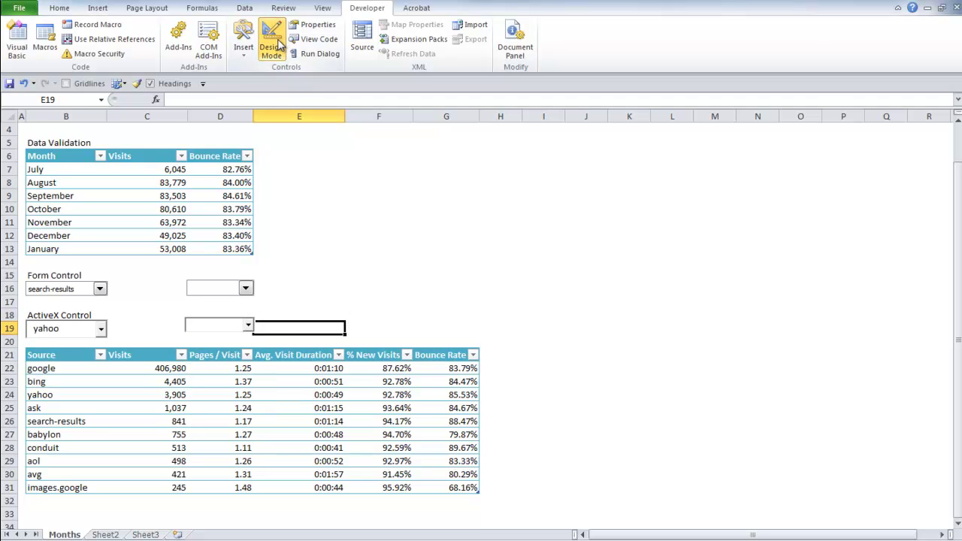
{"action": "left_click", "coordinate": [248, 325]}
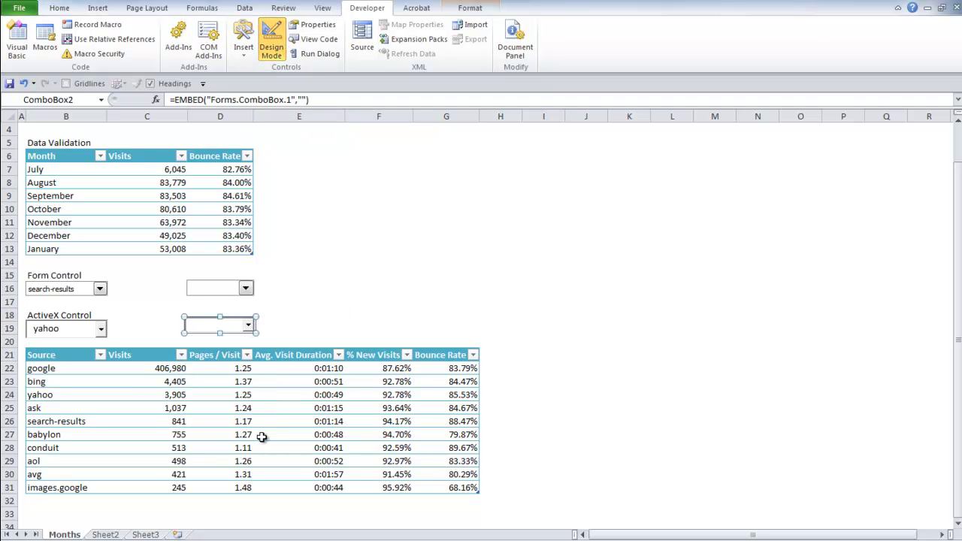
{"action": "right_click", "coordinate": [251, 325]}
{"action": "left_click", "coordinate": [291, 379]}
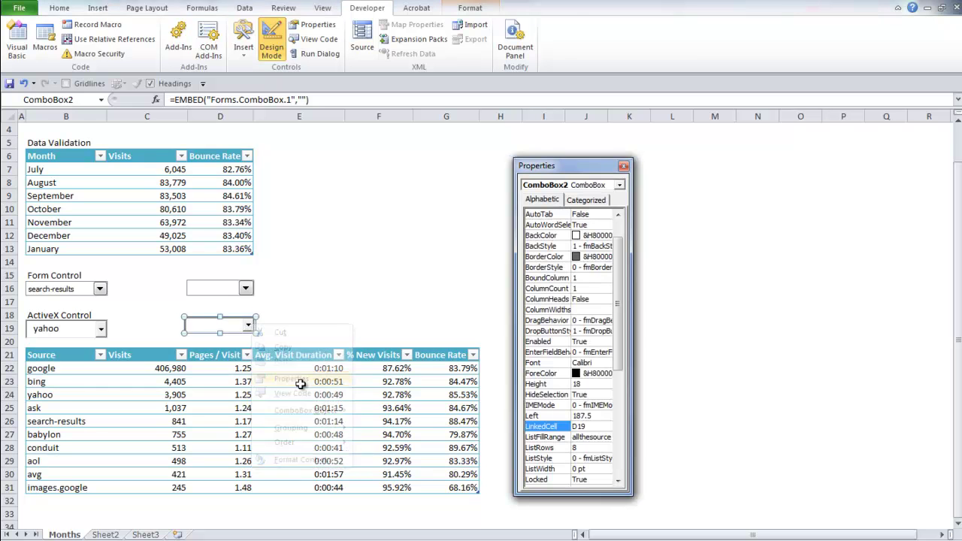
{"action": "left_click", "coordinate": [585, 448]}
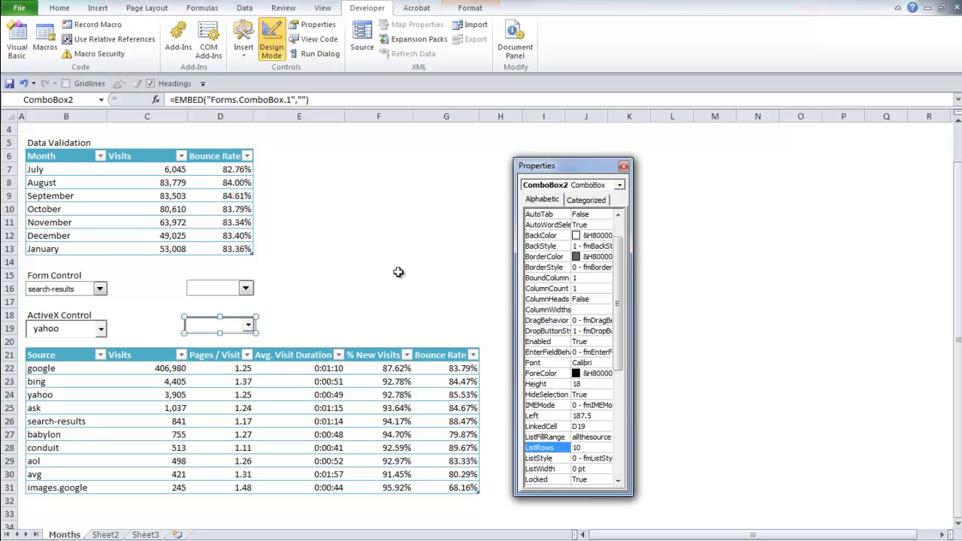
{"action": "left_click", "coordinate": [624, 167]}
Leave Design Mode and check the new ActiveX combo box's full source list without choosing an entry.
{"action": "left_click", "coordinate": [269, 41]}
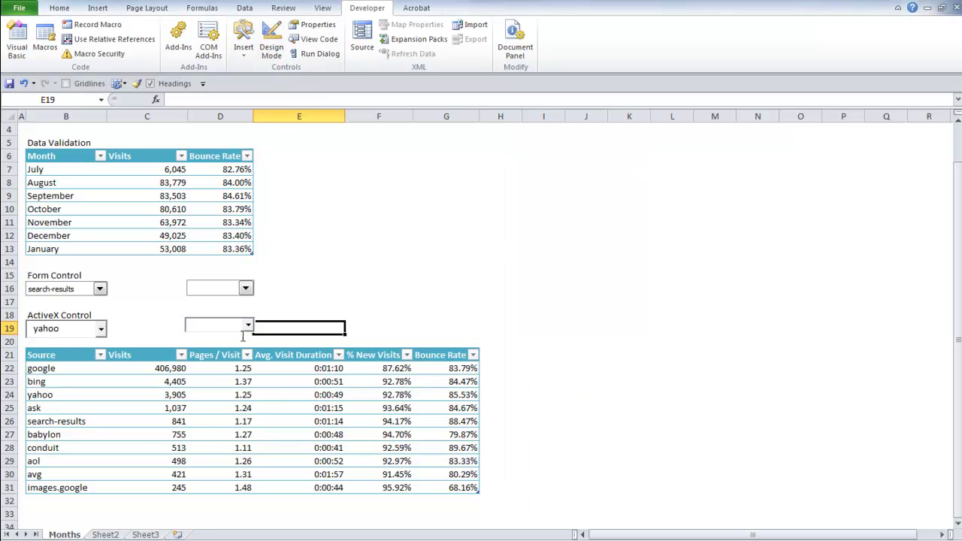
{"action": "left_click", "coordinate": [248, 328]}
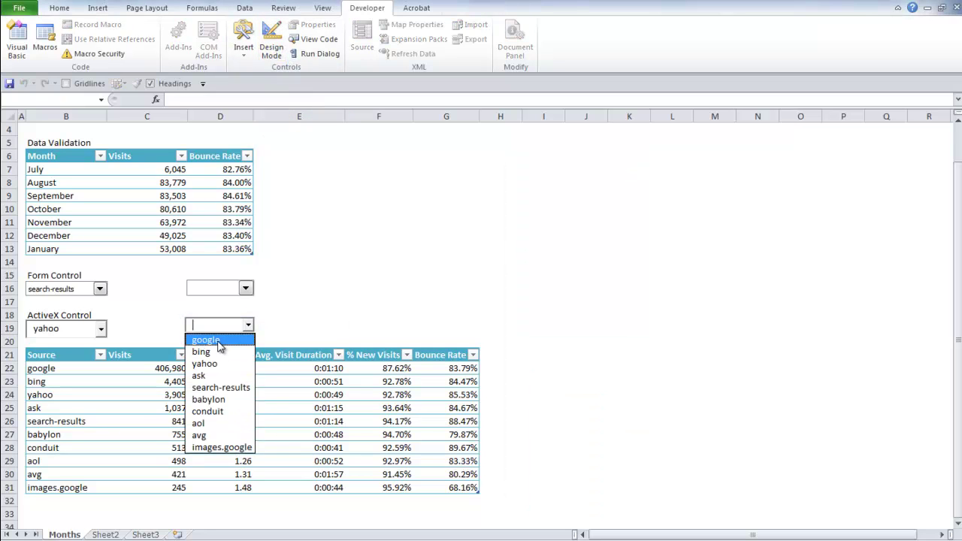
{"action": "left_click", "coordinate": [280, 331]}
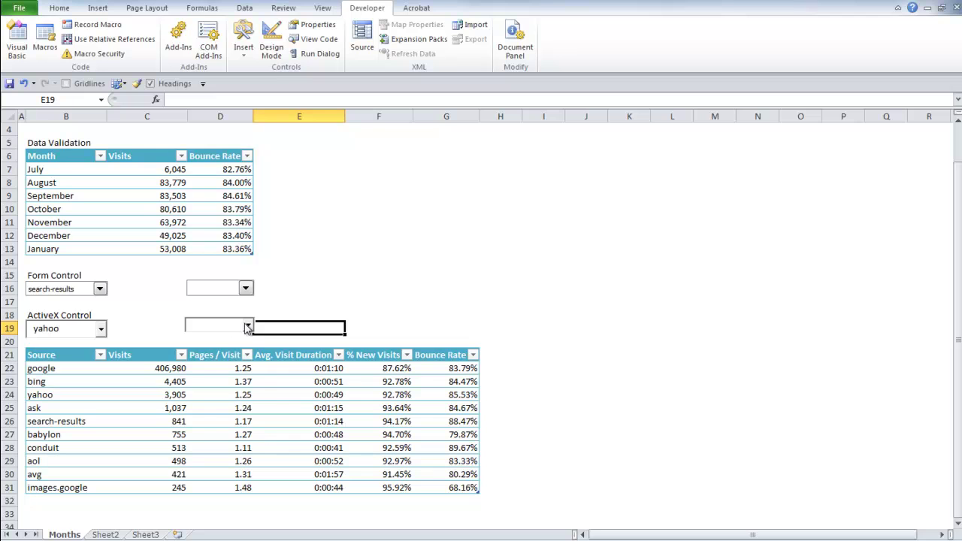
{"action": "left_click", "coordinate": [249, 328]}
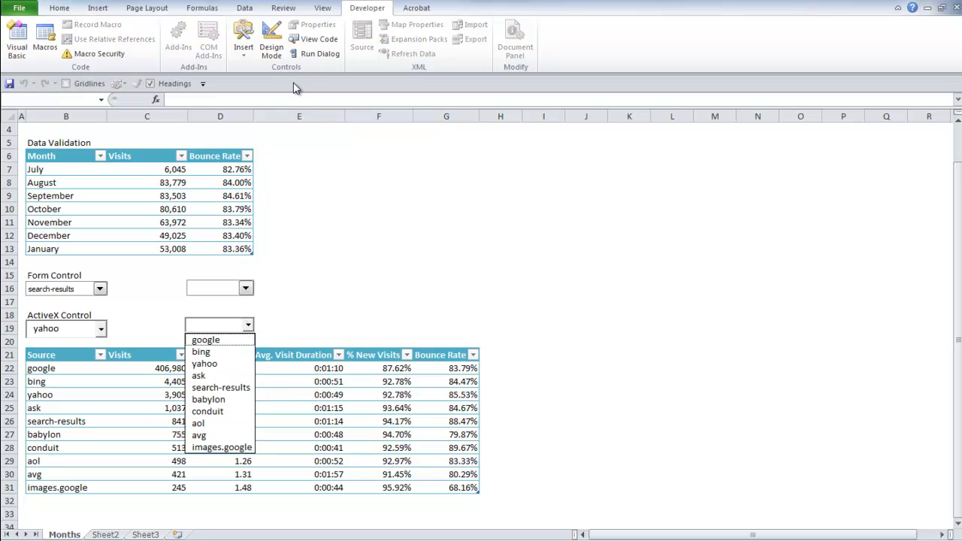
Reopen the new ActiveX combo box's properties in Design Mode and widen the Properties window.
{"action": "left_click", "coordinate": [271, 46]}
{"action": "left_click", "coordinate": [246, 321]}
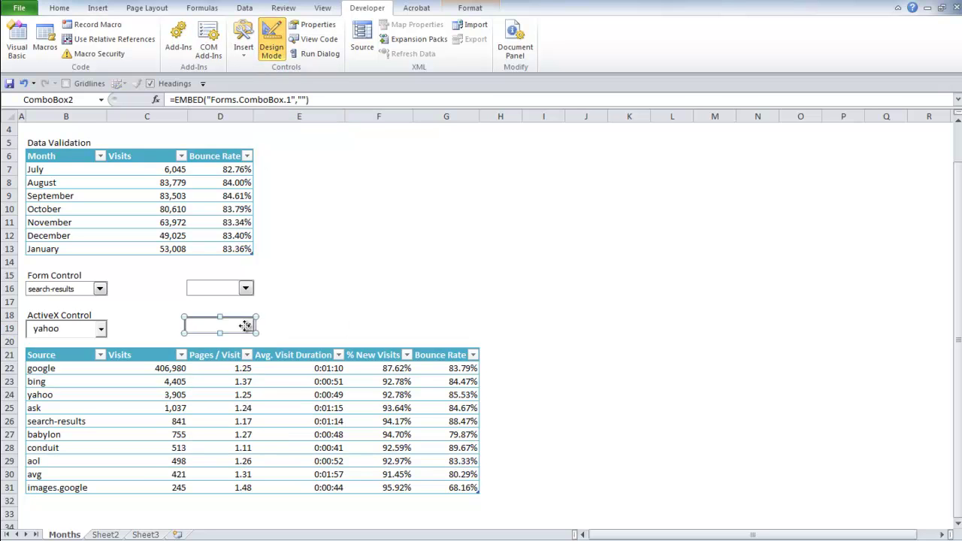
{"action": "right_click", "coordinate": [248, 326]}
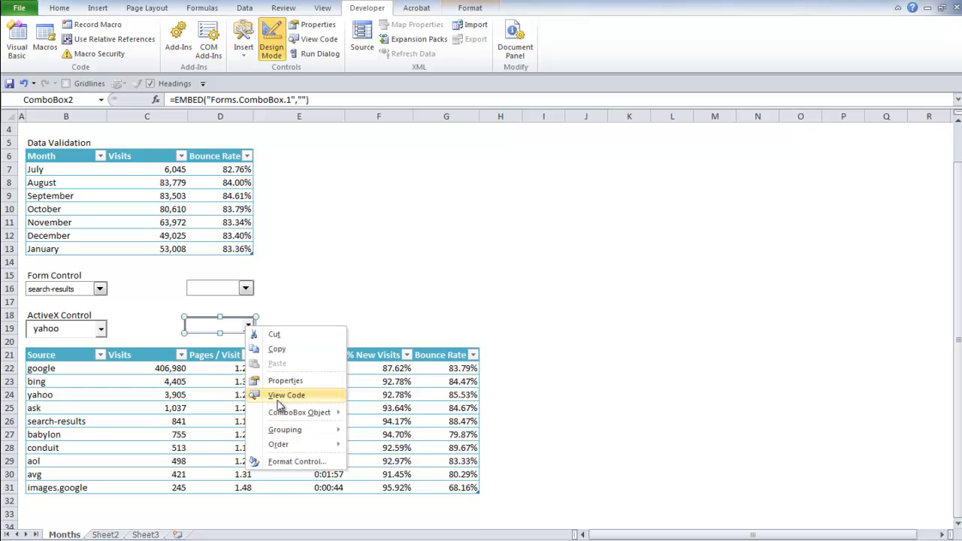
{"action": "left_click", "coordinate": [280, 382]}
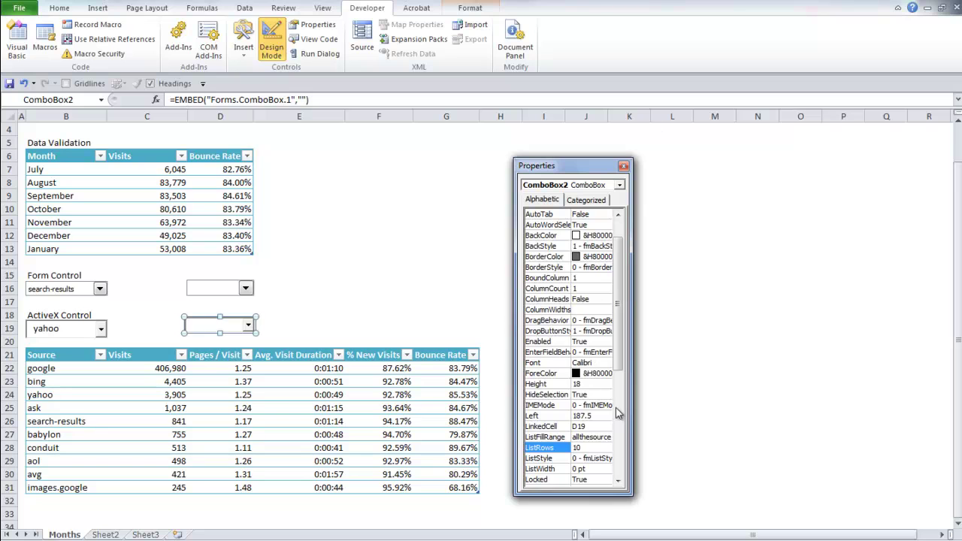
{"action": "left_click_drag", "start_coordinate": [633, 496], "coordinate": [698, 476]}
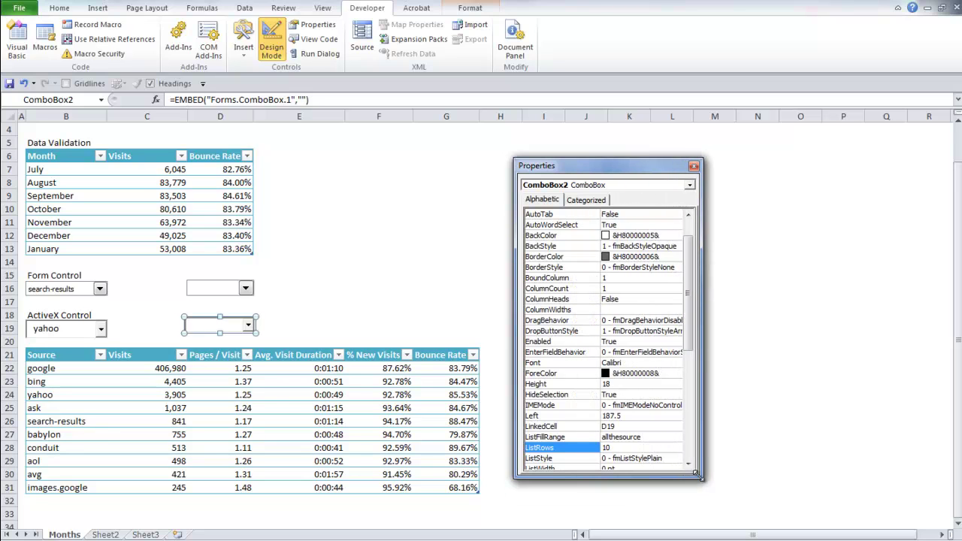
Set the new ActiveX combo box's font to Times New Roman, Regular, size 12.
{"action": "left_click", "coordinate": [618, 364]}
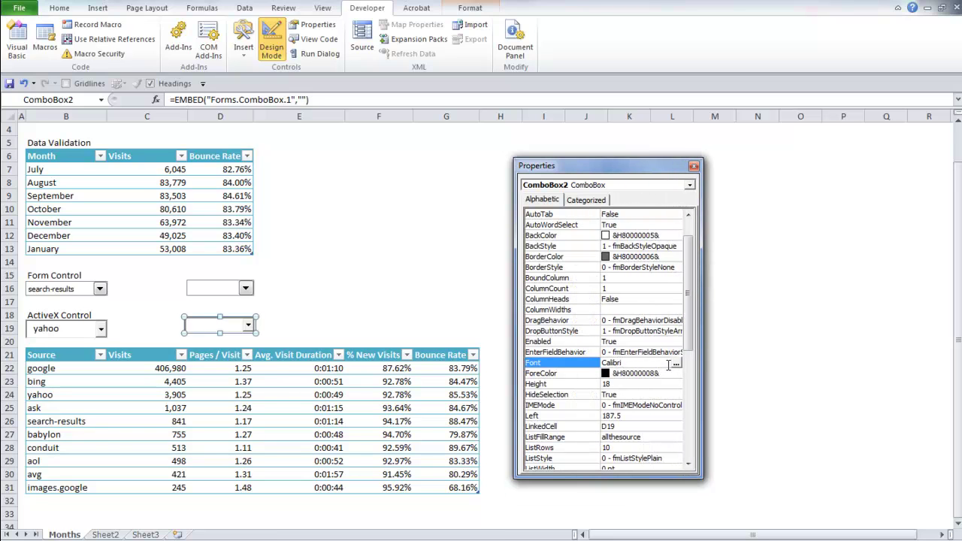
{"action": "left_click", "coordinate": [677, 363]}
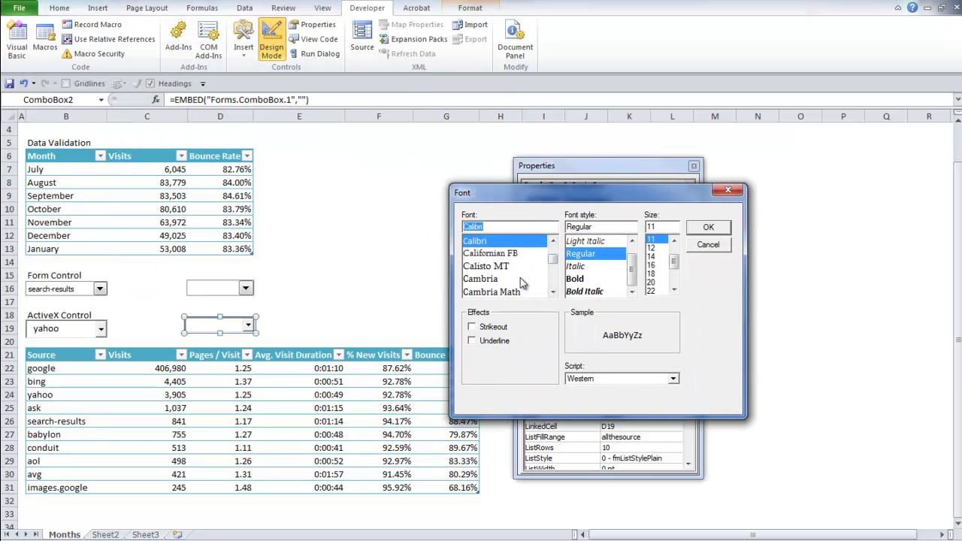
{"action": "mouse_move", "coordinate": [554, 267]}
{"action": "left_mouse_down"}
{"action": "mouse_move", "coordinate": [553, 288]}
{"action": "mouse_move", "coordinate": [552, 275]}
{"action": "left_mouse_up"}
{"action": "left_click_drag", "start_coordinate": [553, 272], "coordinate": [553, 268]}
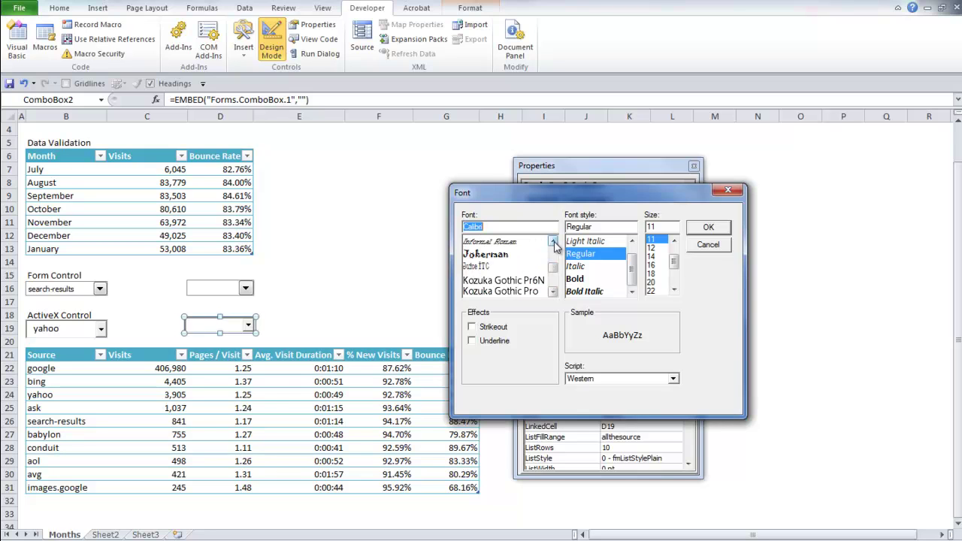
{"action": "type", "text": "time"}
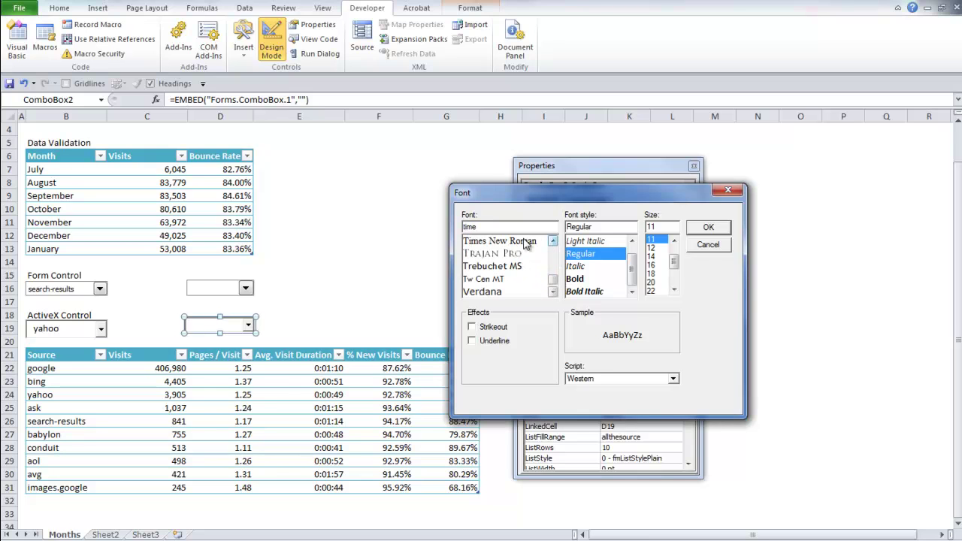
{"action": "left_click", "coordinate": [528, 242]}
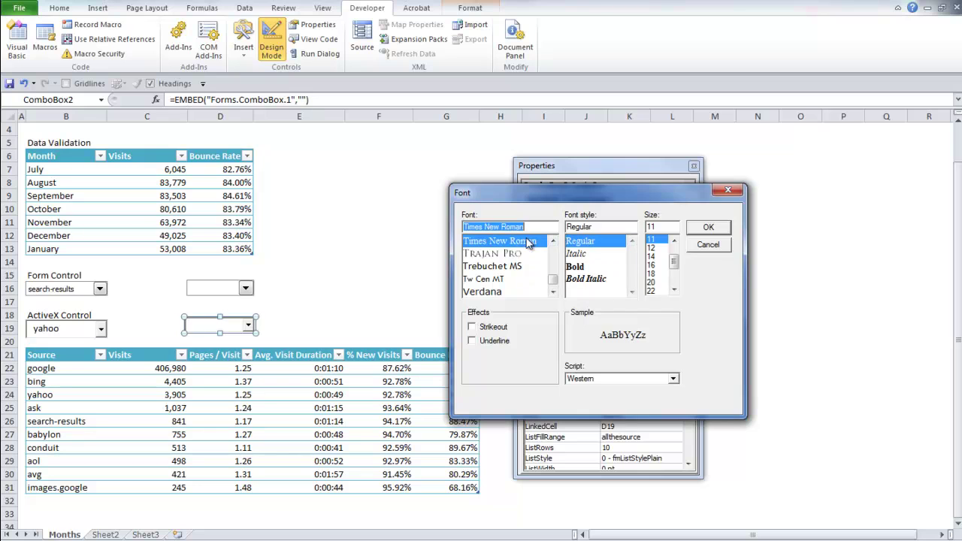
{"action": "left_click", "coordinate": [651, 249]}
{"action": "left_click", "coordinate": [651, 258]}
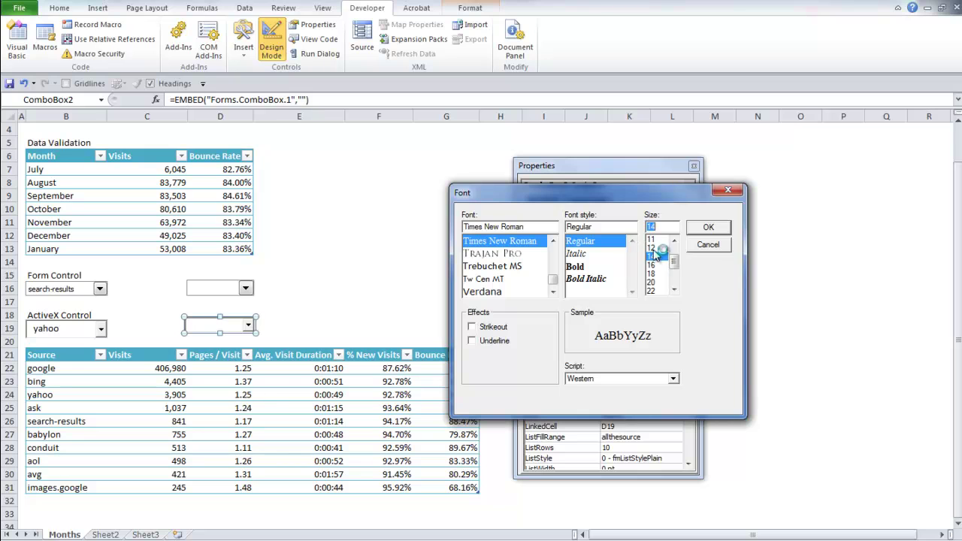
{"action": "left_click", "coordinate": [651, 249]}
{"action": "left_click", "coordinate": [708, 230]}
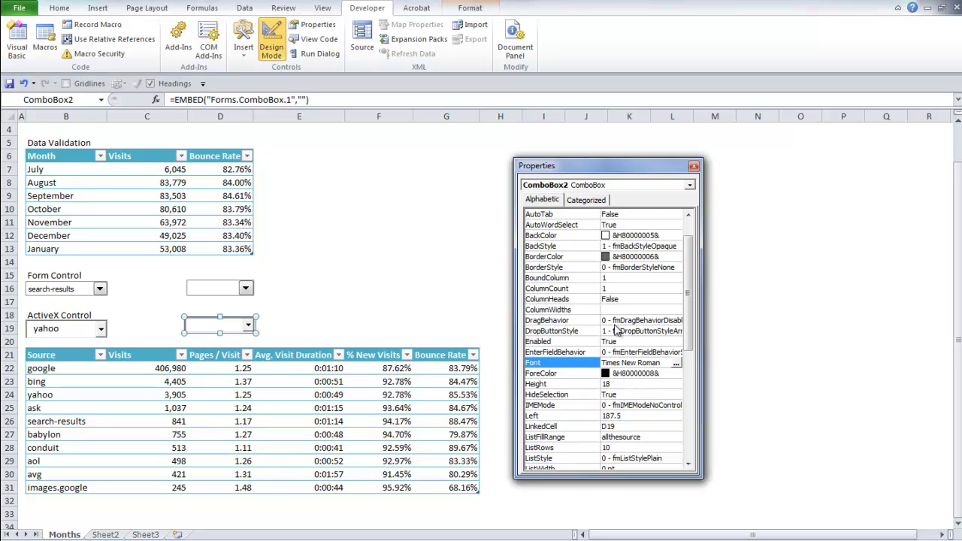
Set the new ActiveX combo box's ForeColor to the system colour Inactive Title Bar and close its properties.
{"action": "left_click", "coordinate": [604, 376]}
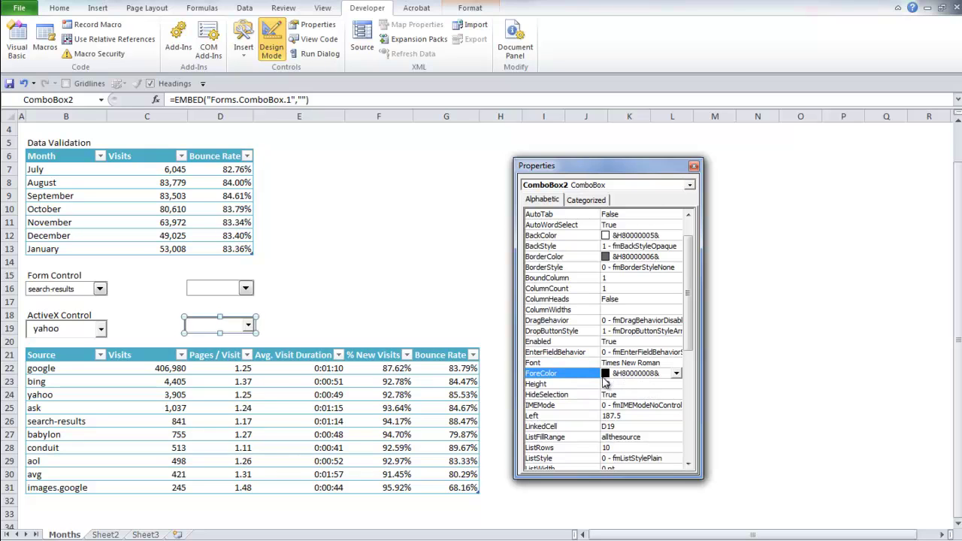
{"action": "left_click", "coordinate": [676, 374]}
{"action": "mouse_move", "coordinate": [675, 406]}
{"action": "left_mouse_down"}
{"action": "mouse_move", "coordinate": [677, 482]}
{"action": "mouse_move", "coordinate": [676, 407]}
{"action": "left_mouse_up"}
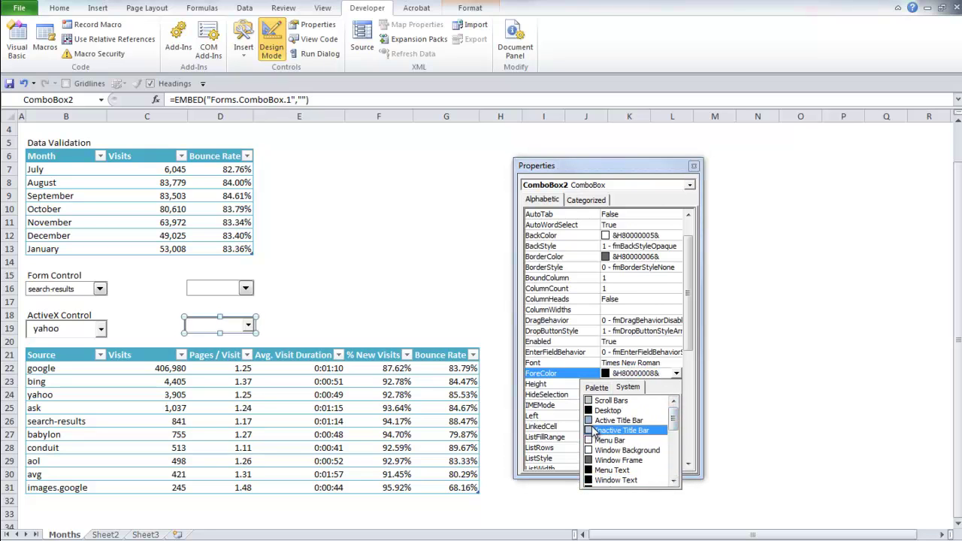
{"action": "left_click", "coordinate": [594, 427]}
{"action": "left_click", "coordinate": [636, 395]}
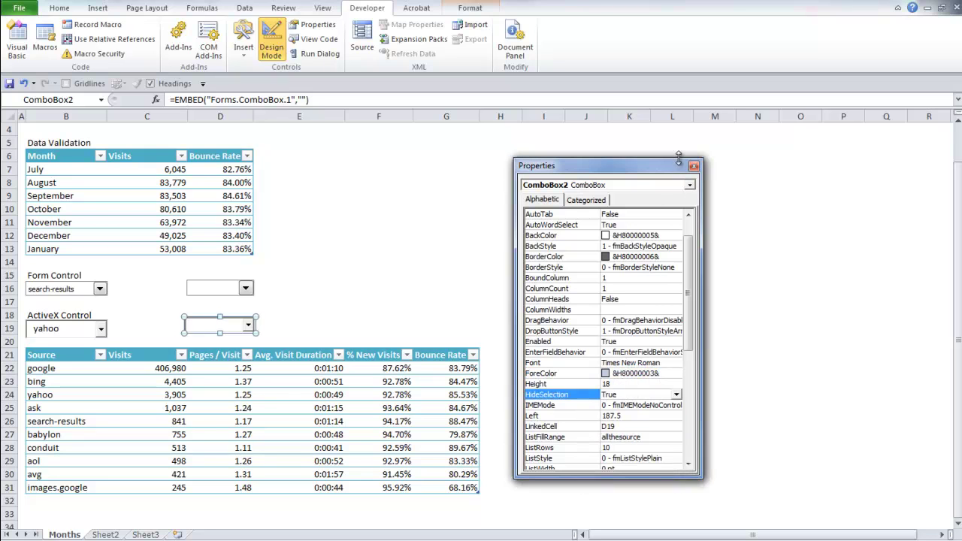
{"action": "left_click", "coordinate": [693, 165]}
Leave Design Mode and check the font and text colour in the new ActiveX combo box's list without choosing an entry.
{"action": "left_click", "coordinate": [271, 331]}
{"action": "left_click", "coordinate": [246, 323]}
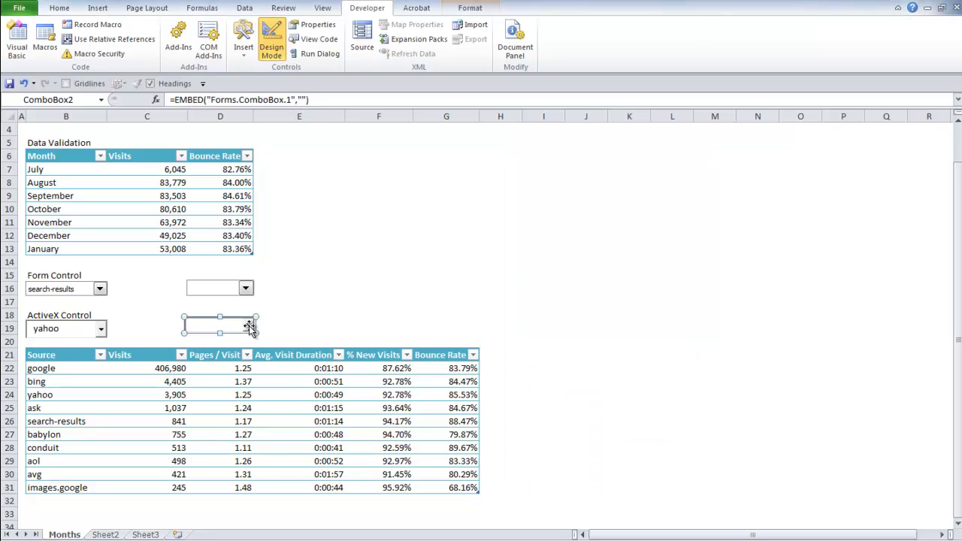
{"action": "left_click", "coordinate": [297, 328]}
{"action": "left_click", "coordinate": [272, 45]}
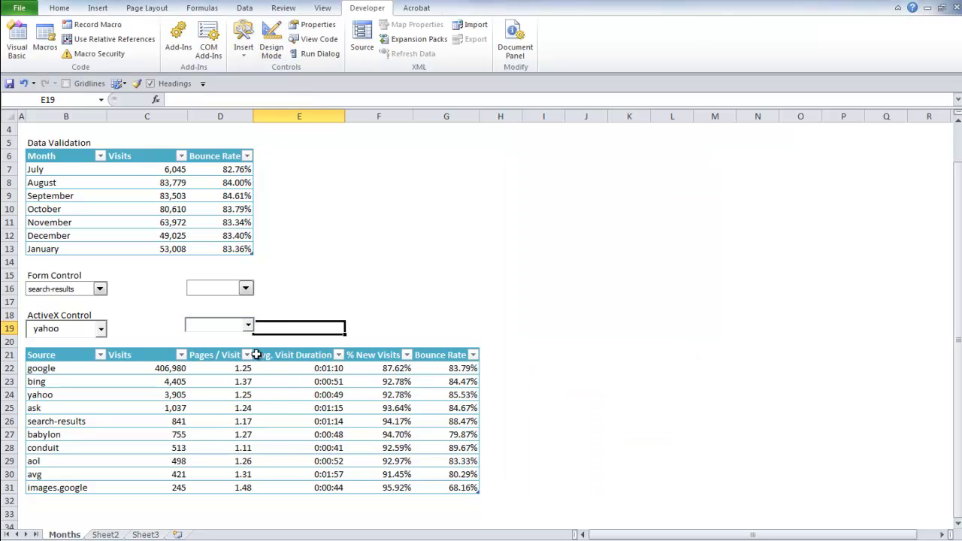
{"action": "left_click", "coordinate": [248, 326]}
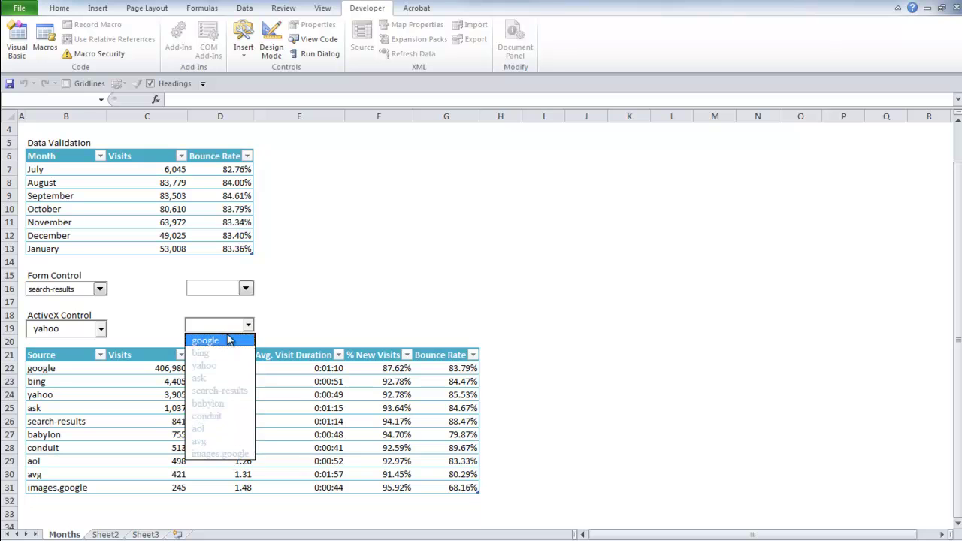
{"action": "left_click", "coordinate": [235, 324]}
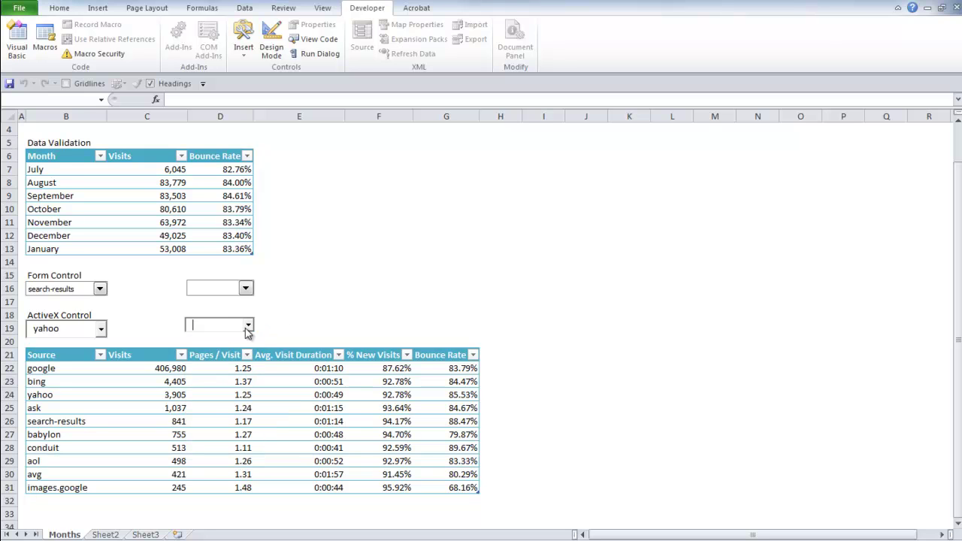
{"action": "left_click", "coordinate": [273, 324]}
{"action": "left_click", "coordinate": [248, 327]}
{"action": "left_click", "coordinate": [248, 326]}
{"action": "left_click", "coordinate": [249, 328]}
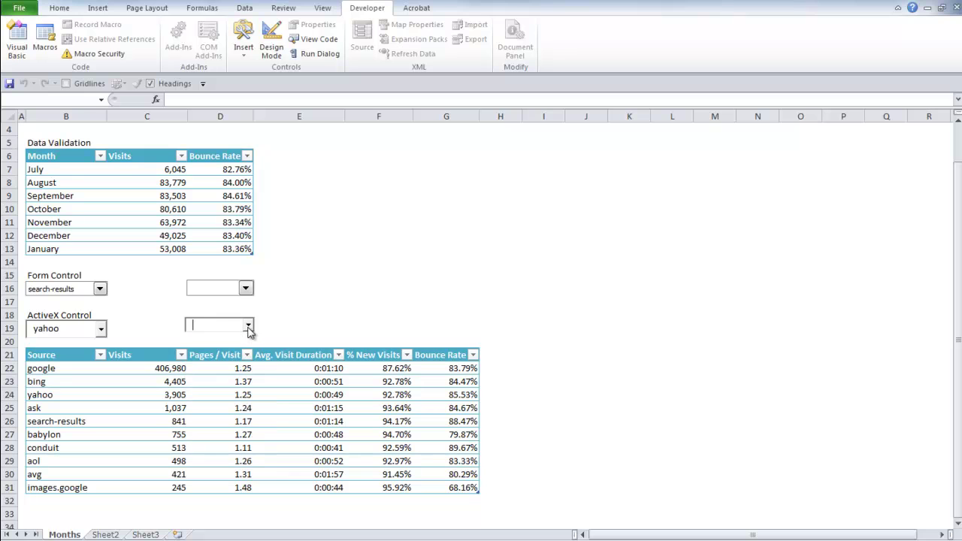
{"action": "left_click", "coordinate": [295, 323]}
View the data validation month list in cell B10 without changing the entry, and return to cell A1.
{"action": "left_click", "coordinate": [122, 210]}
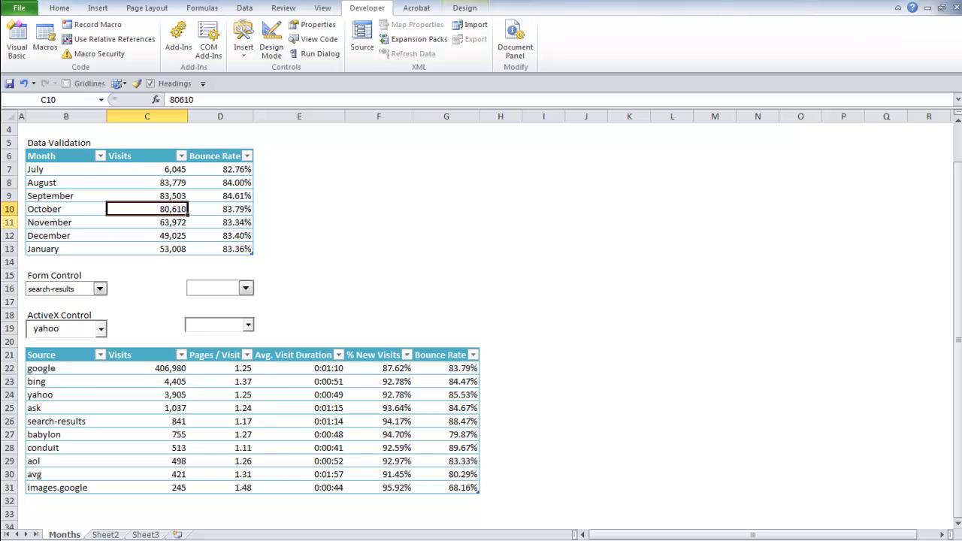
{"action": "left_click", "coordinate": [31, 212]}
{"action": "left_click", "coordinate": [129, 299]}
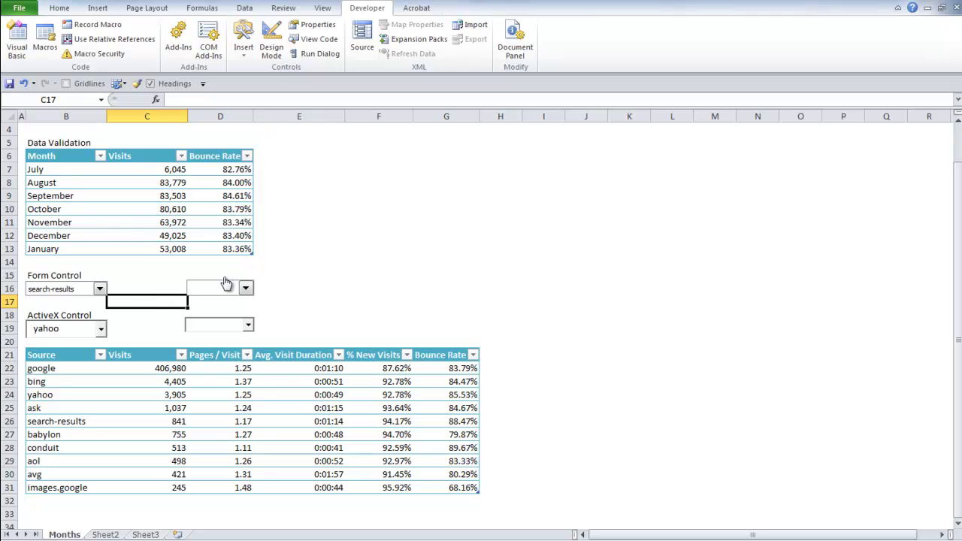
{"action": "left_click", "coordinate": [228, 288]}
{"action": "left_click", "coordinate": [91, 200]}
{"action": "left_click", "coordinate": [92, 210]}
{"action": "left_click", "coordinate": [112, 209]}
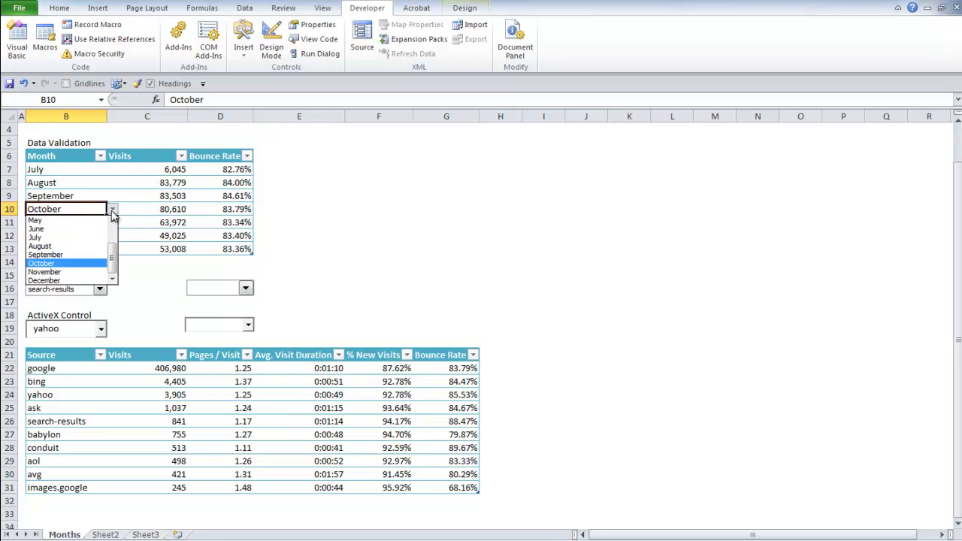
{"action": "left_click", "coordinate": [112, 212]}
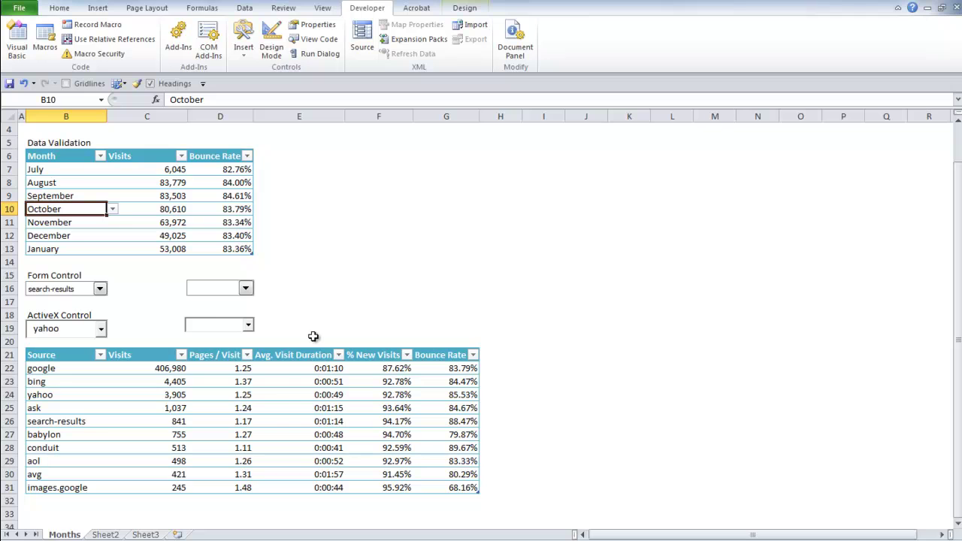
{"action": "left_click", "coordinate": [270, 323]}
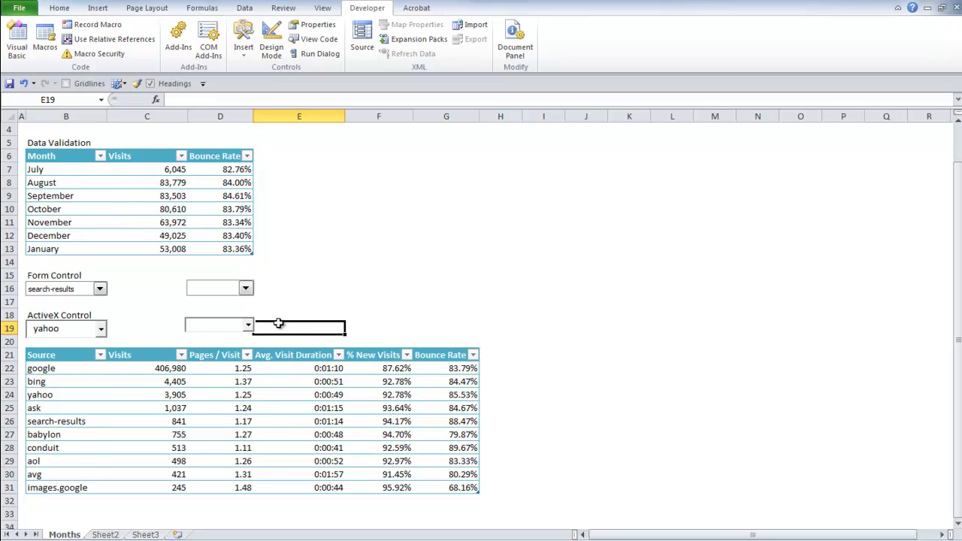
{"action": "key", "text": "ctrl+Home"}
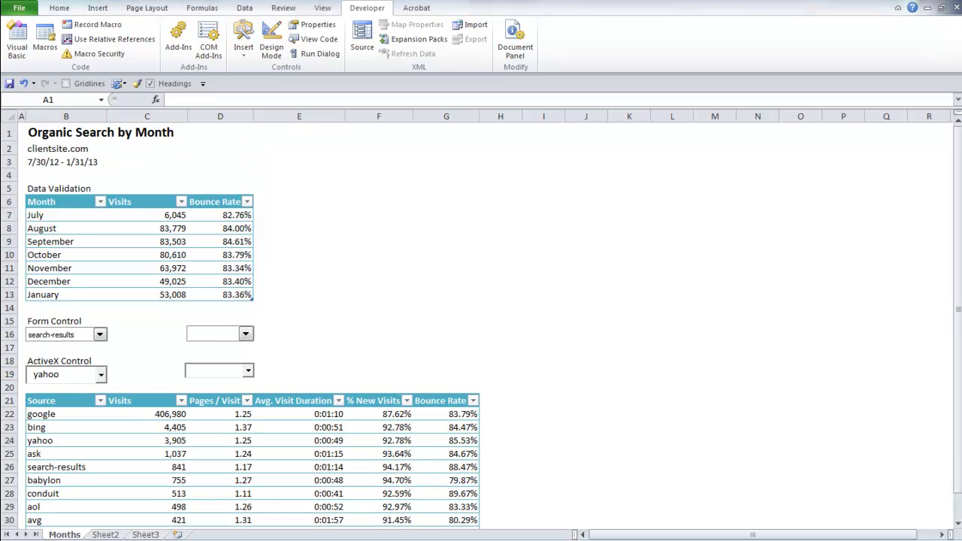